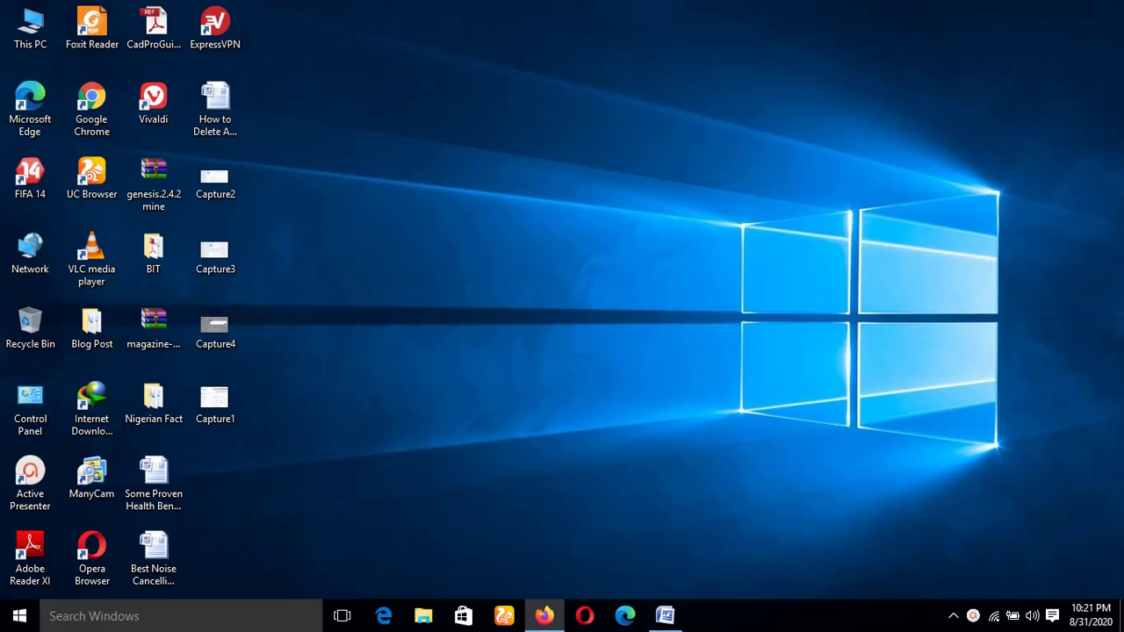
- Restore Firefox on the Facebook profile and scroll through its cover, bio, intro and latest post
left_click(546, 614)
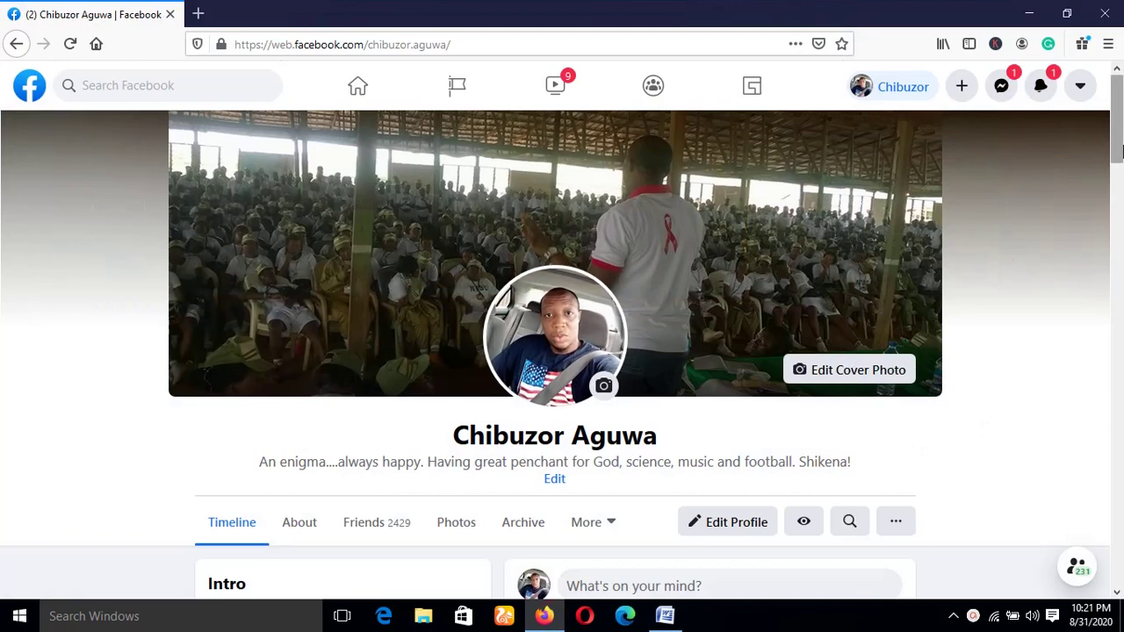
left_click_drag(1119, 149, 1118, 167)
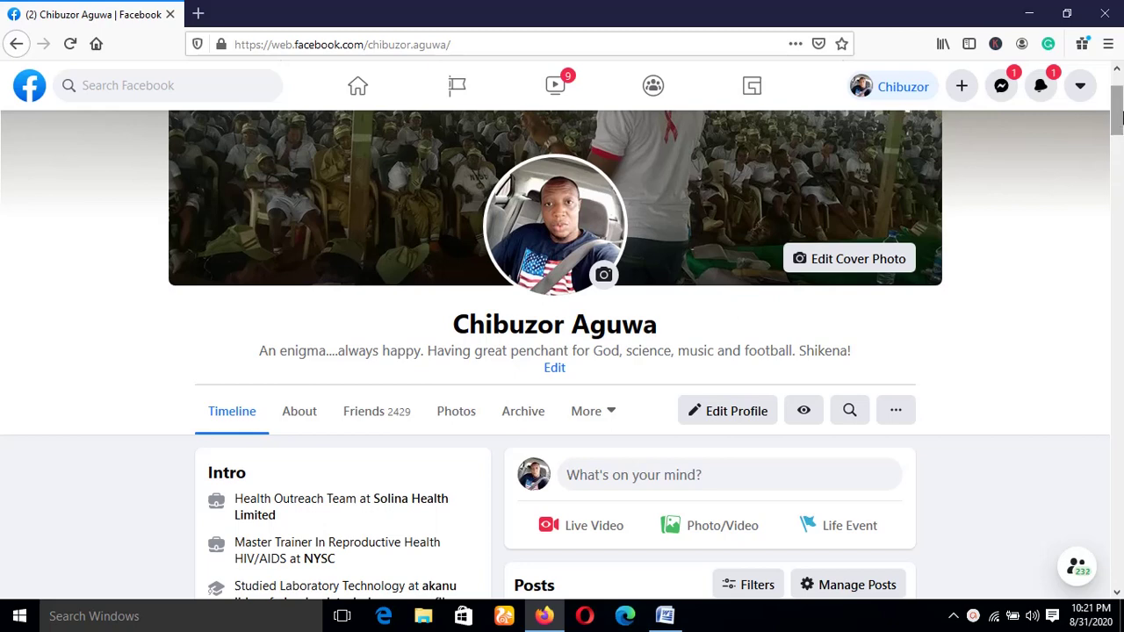
mouse_move(1118, 119)
left_mouse_down()
mouse_move(1118, 151)
mouse_move(1119, 120)
left_mouse_up()
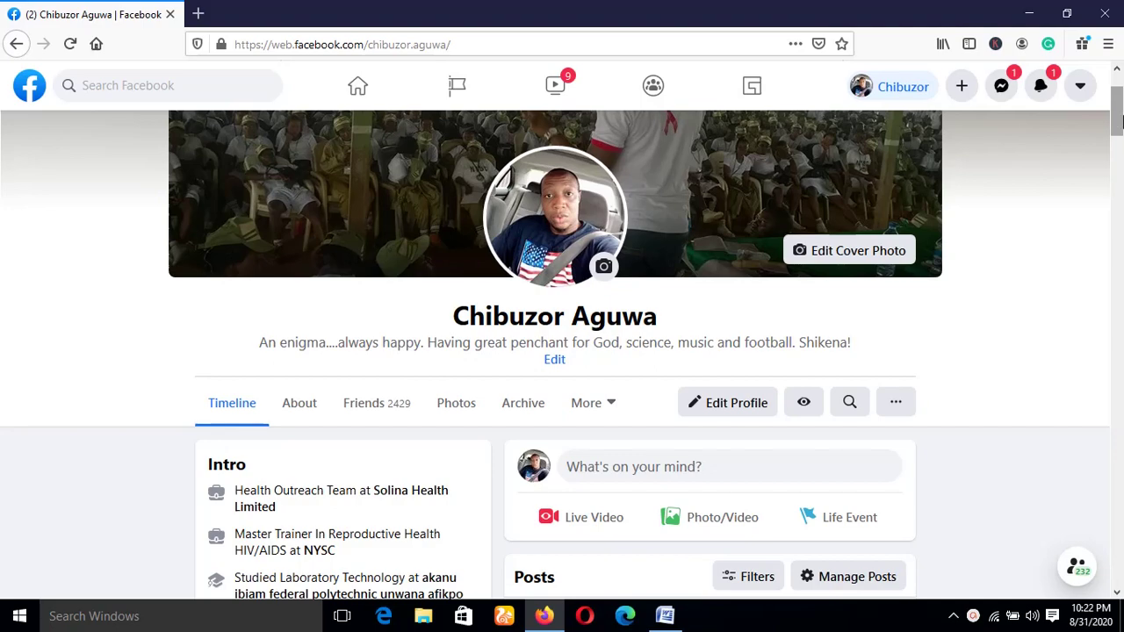
mouse_move(1118, 123)
left_mouse_down()
mouse_move(1118, 167)
mouse_move(1118, 110)
left_mouse_up()
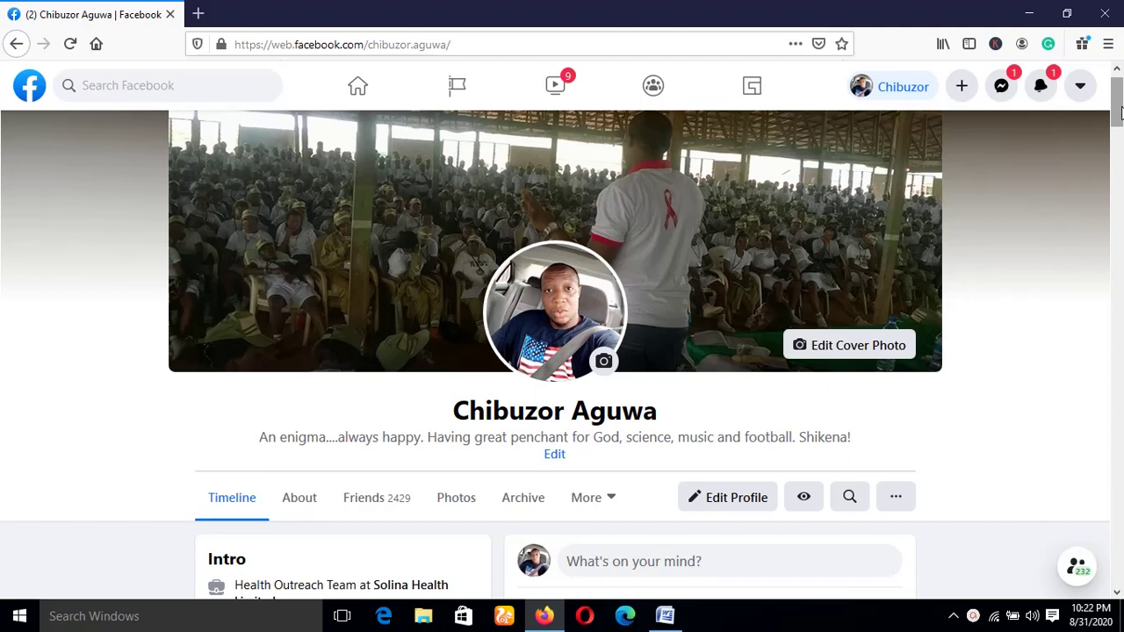
scroll(1117, 110, "down", 3)
scroll(1117, 105, "up", 4)
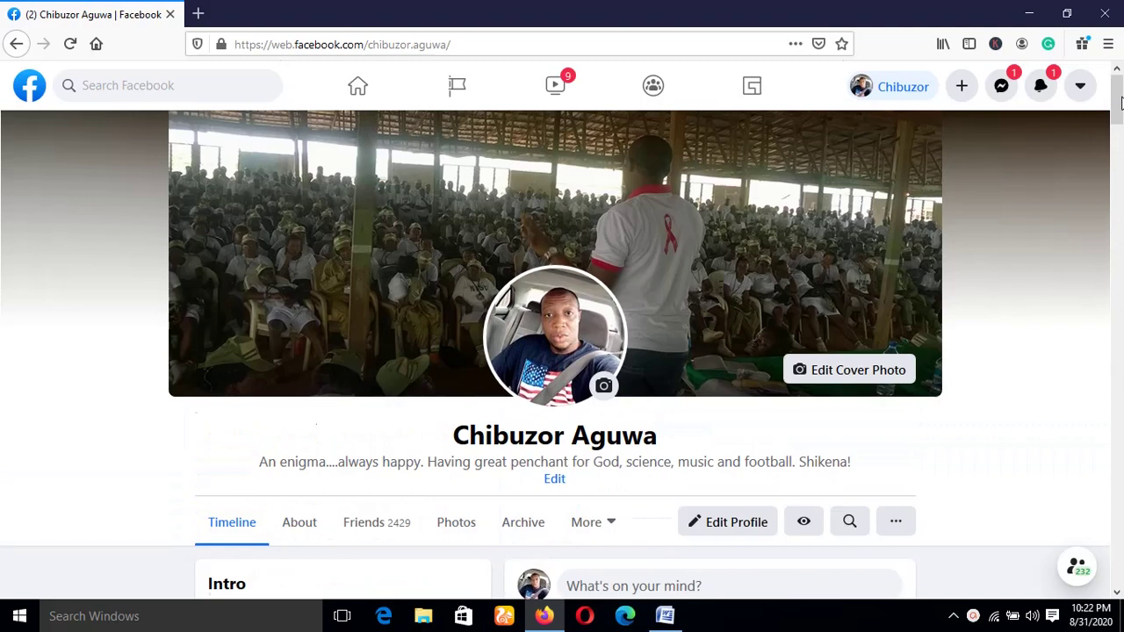
left_click_drag(1119, 103, 1119, 123)
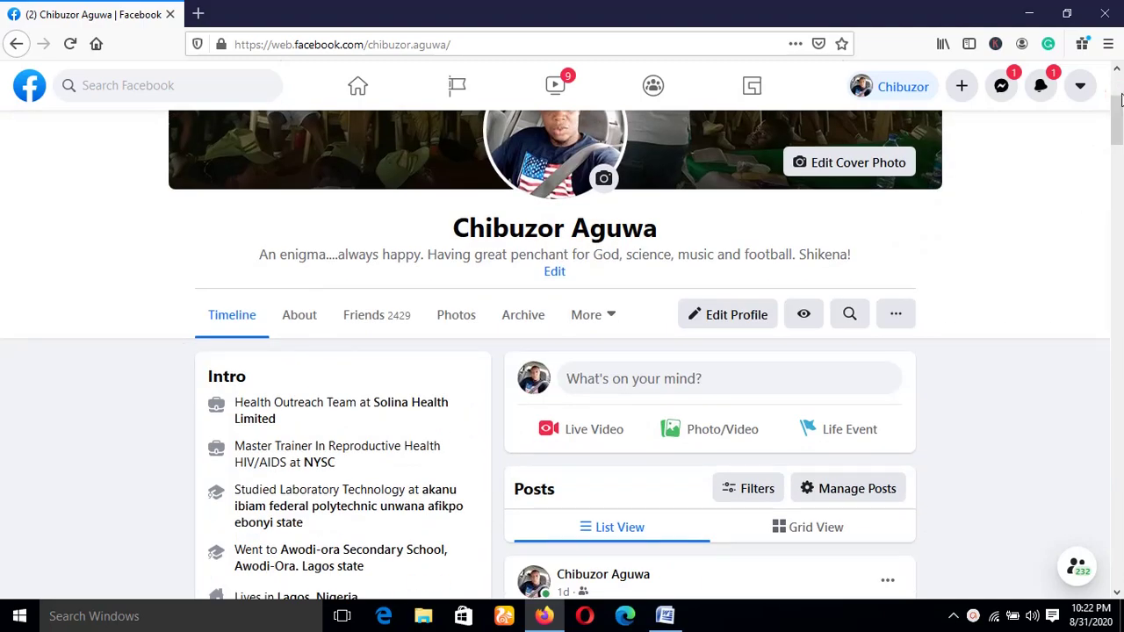
left_click_drag(1120, 124, 1119, 102)
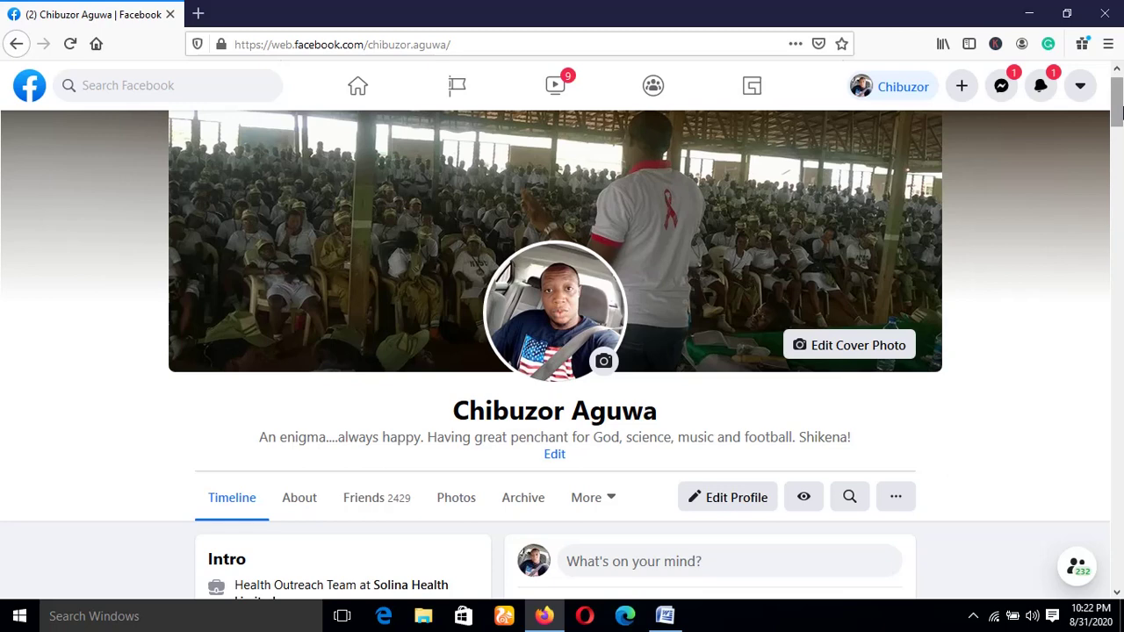
left_click_drag(1118, 107, 1117, 113)
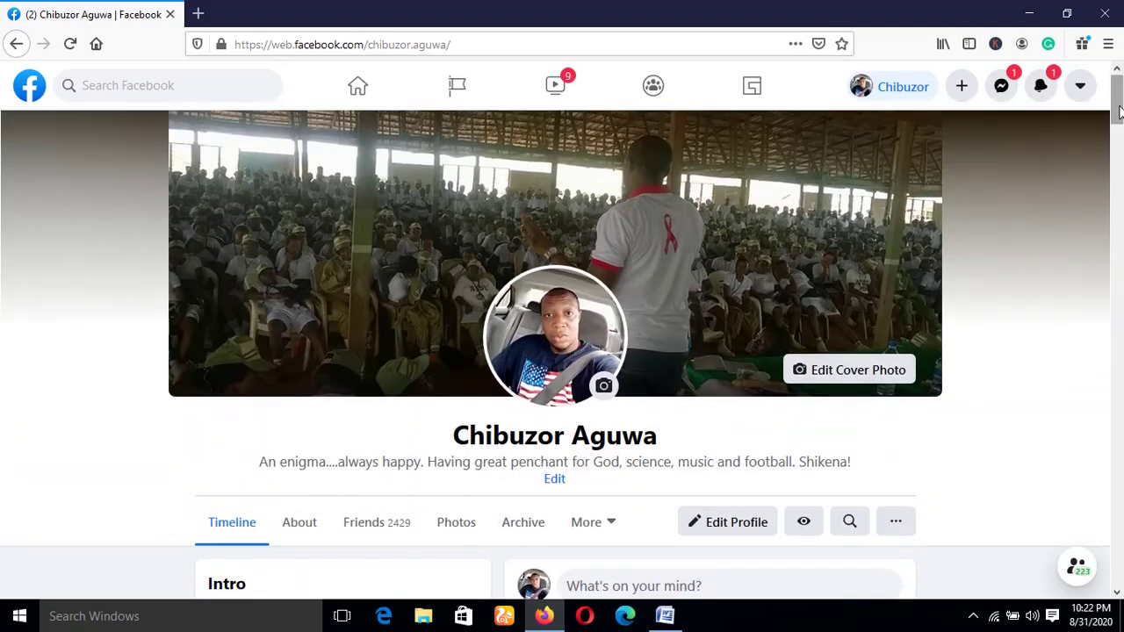
left_click_drag(1118, 106, 1121, 145)
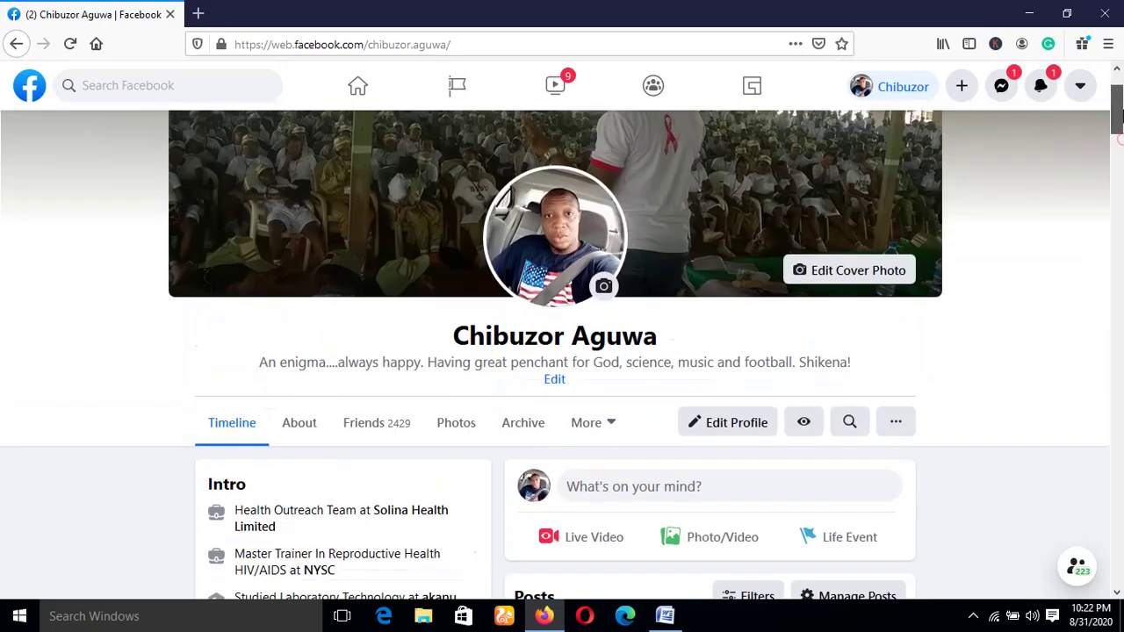
left_click_drag(1121, 144, 1121, 105)
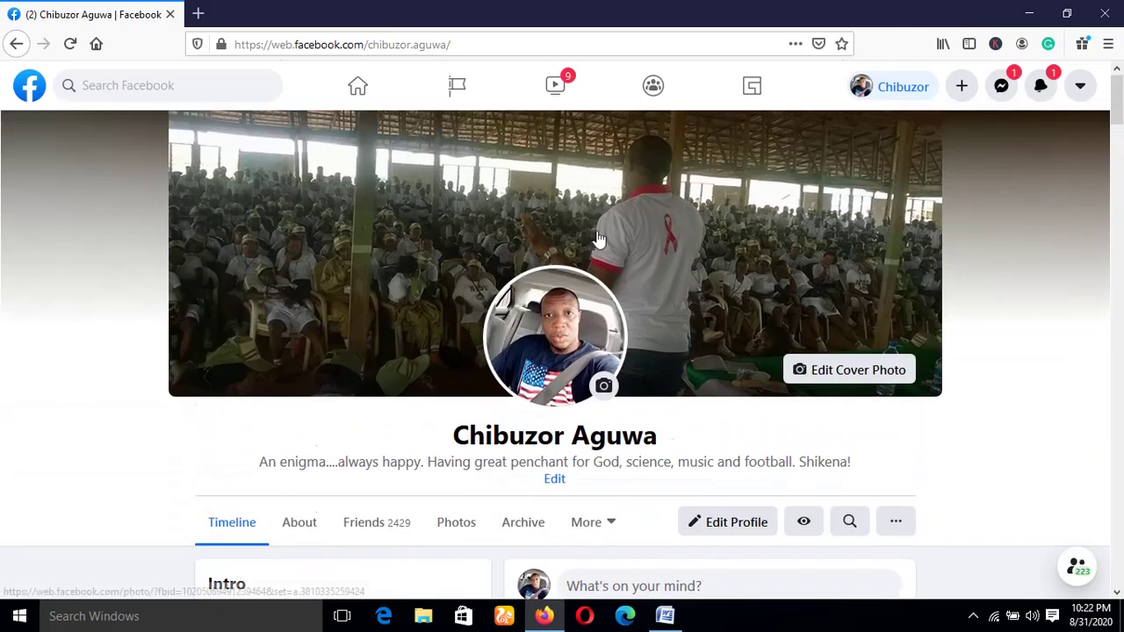
- Go to the home news feed and scroll the sidebar to the Best Books For Me shortcut
left_click(357, 87)
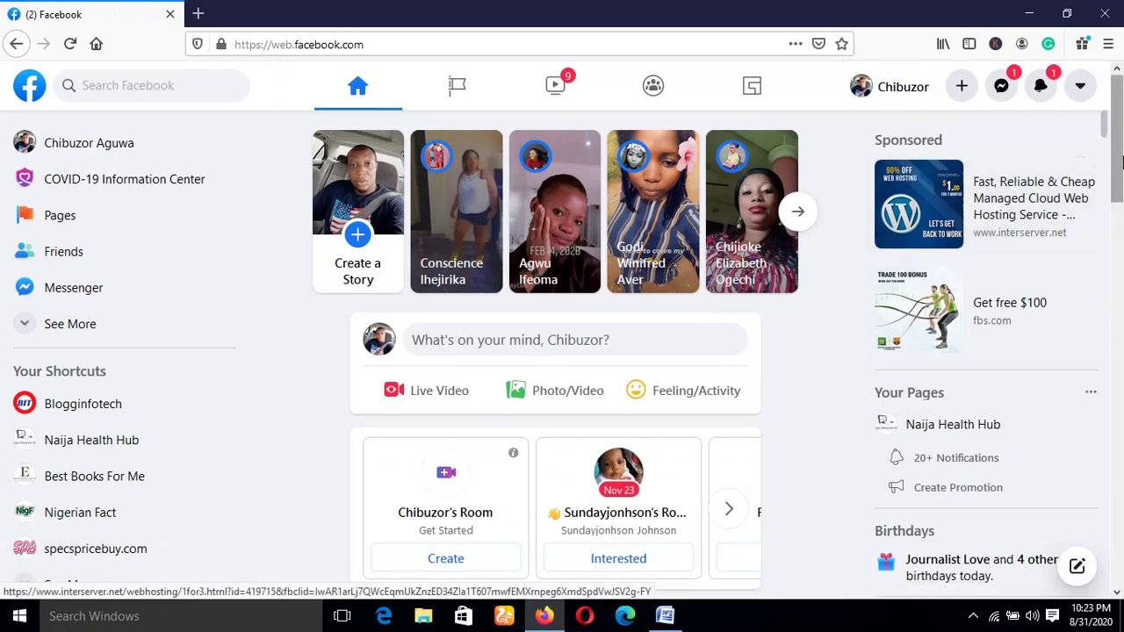
left_click_drag(1115, 140, 1121, 193)
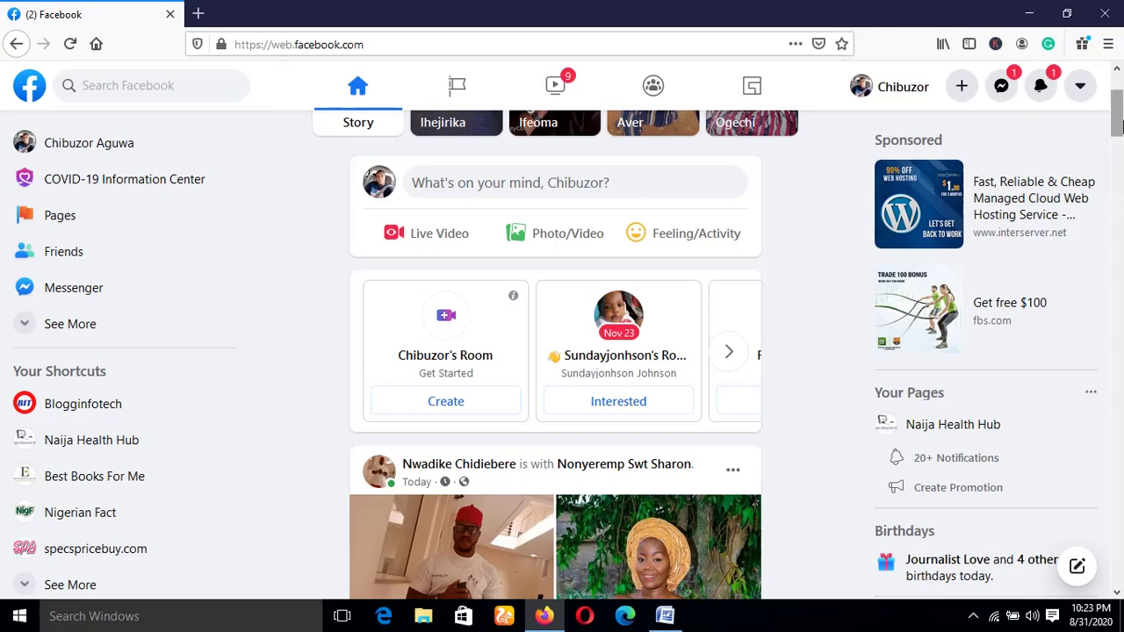
left_click_drag(1117, 126, 1117, 147)
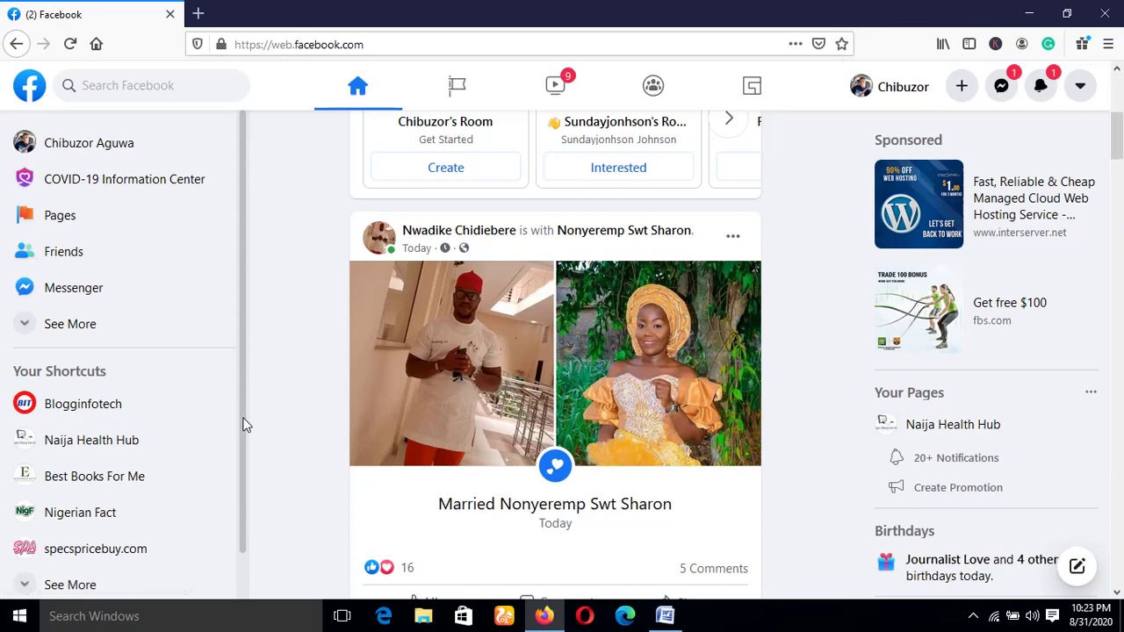
left_click_drag(246, 425, 243, 491)
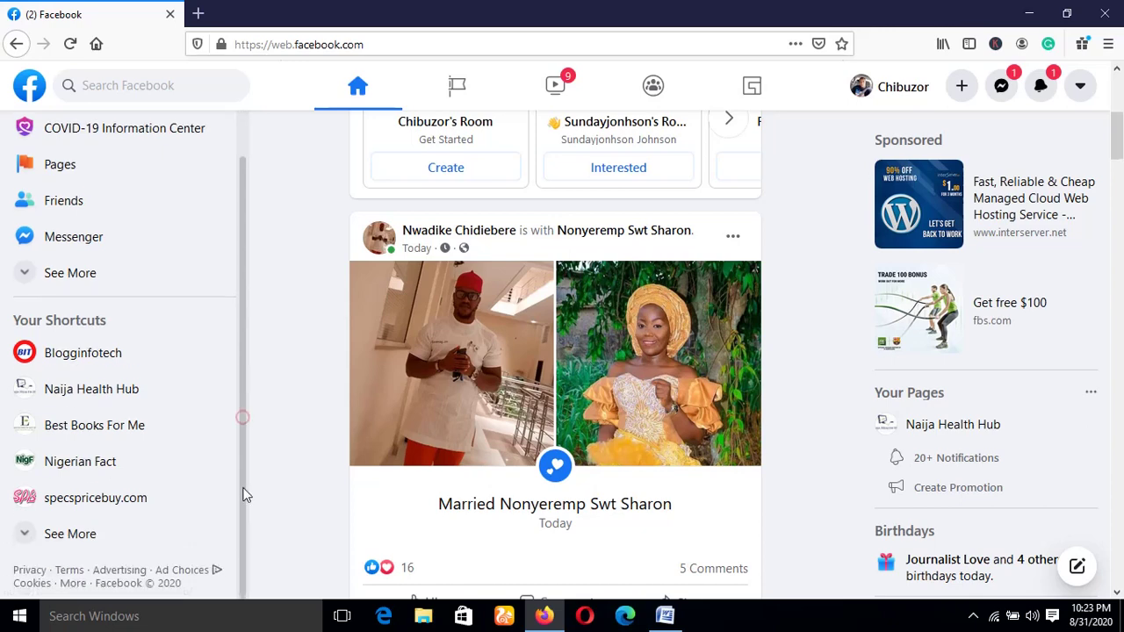
- Open the Best Books For Me page from its sidebar shortcut
left_click(123, 430)
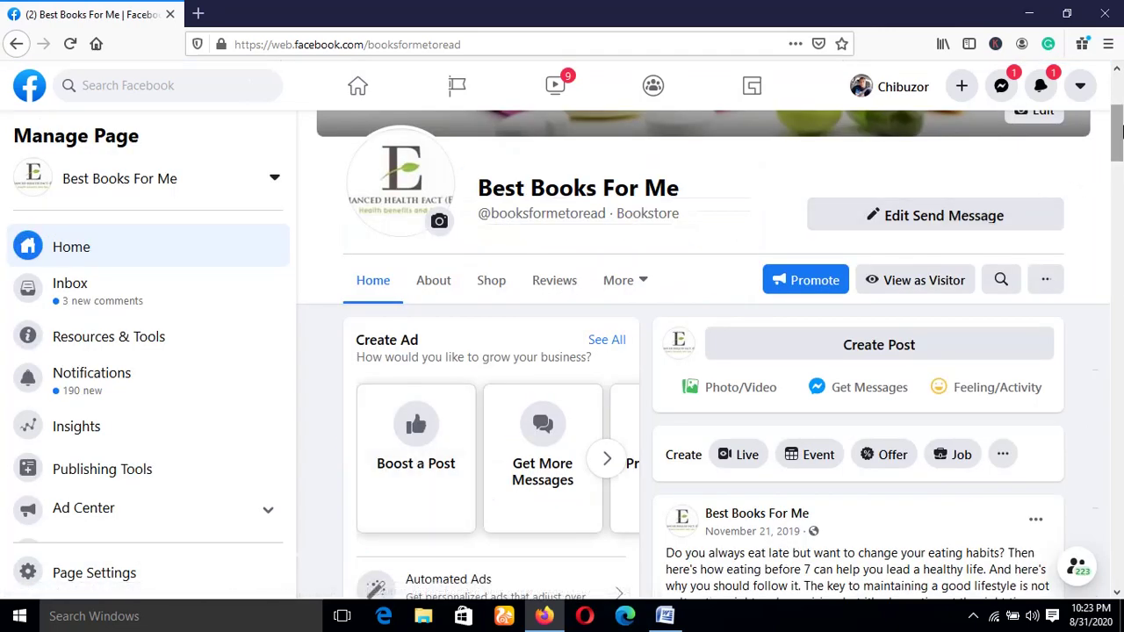
left_click_drag(1121, 130, 1121, 110)
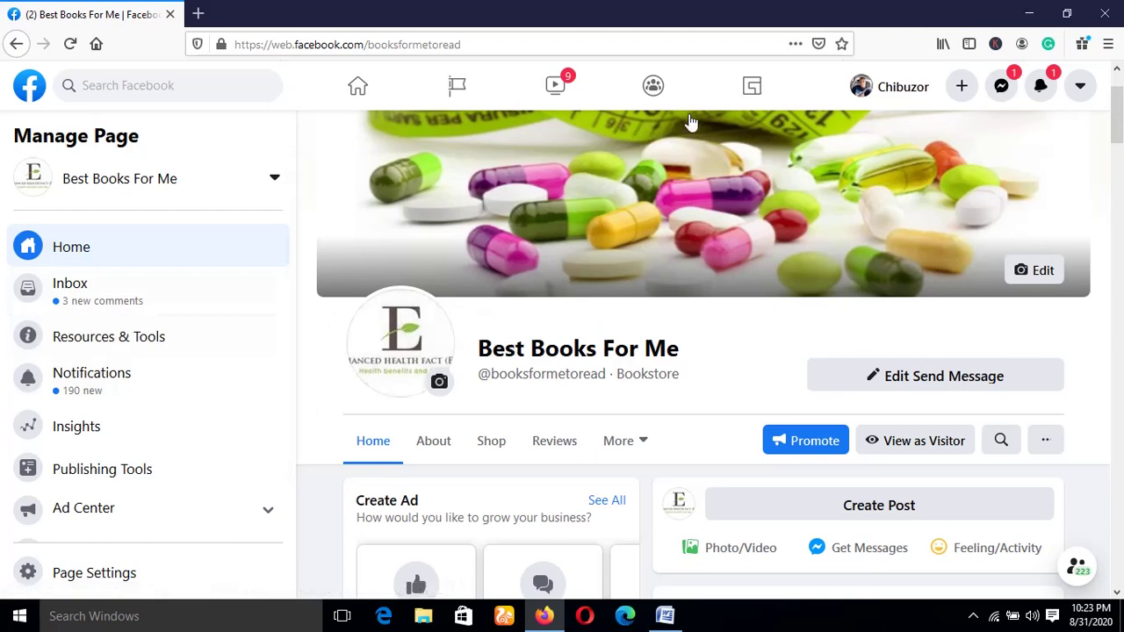
scroll(702, 176, "up", 2)
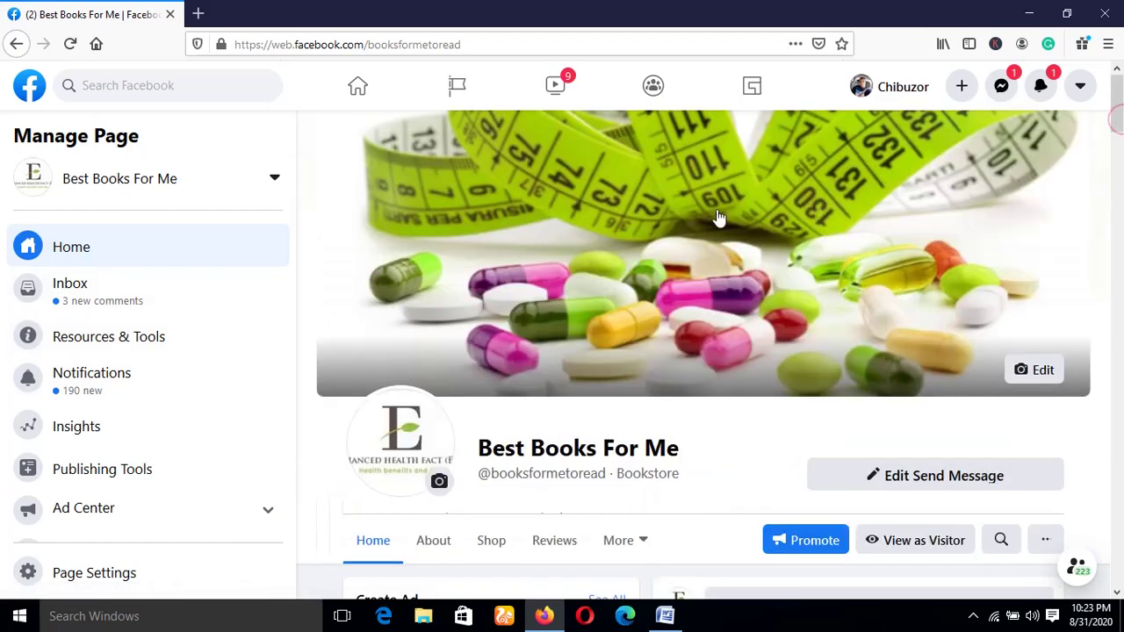
left_click_drag(1118, 111, 1120, 134)
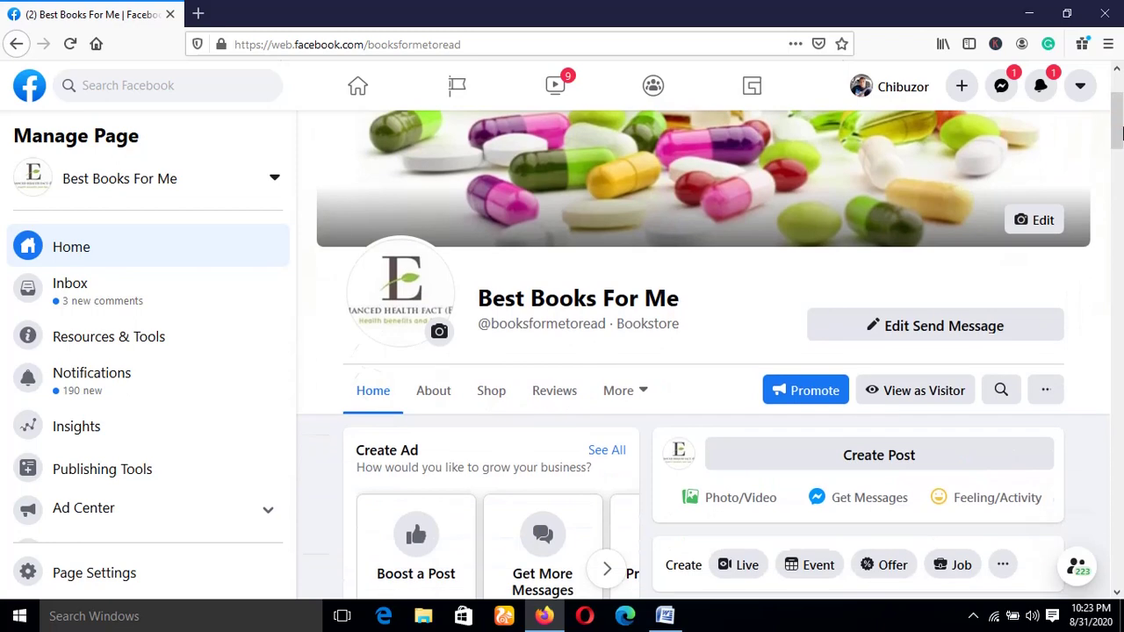
scroll(1120, 131, "up", 3)
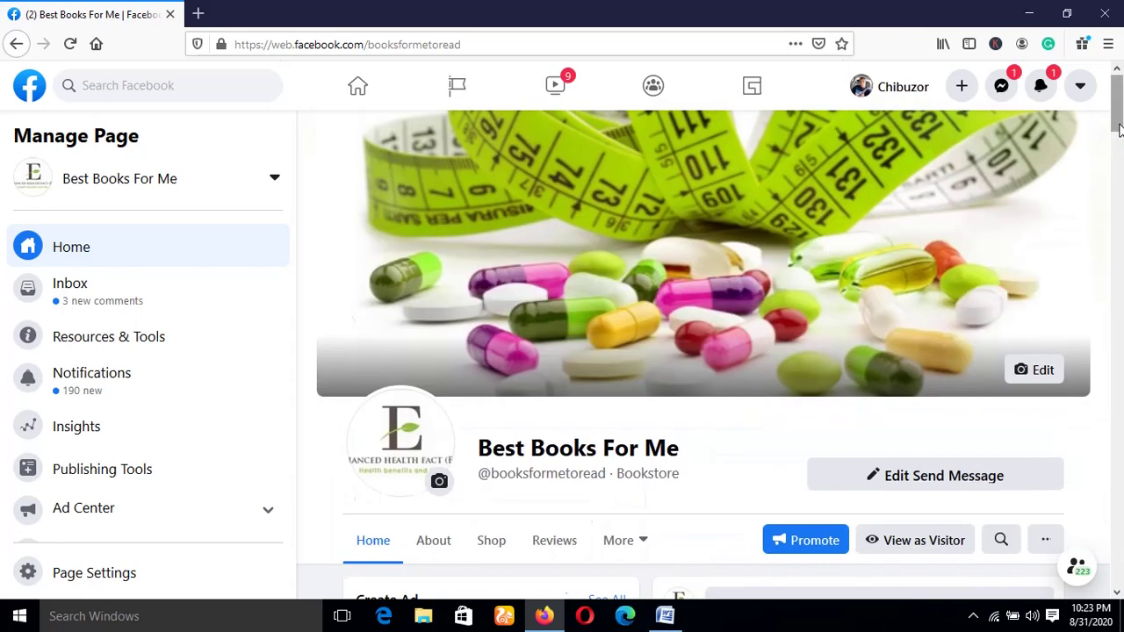
scroll(1120, 114, "down", 3)
scroll(1120, 110, "up", 3)
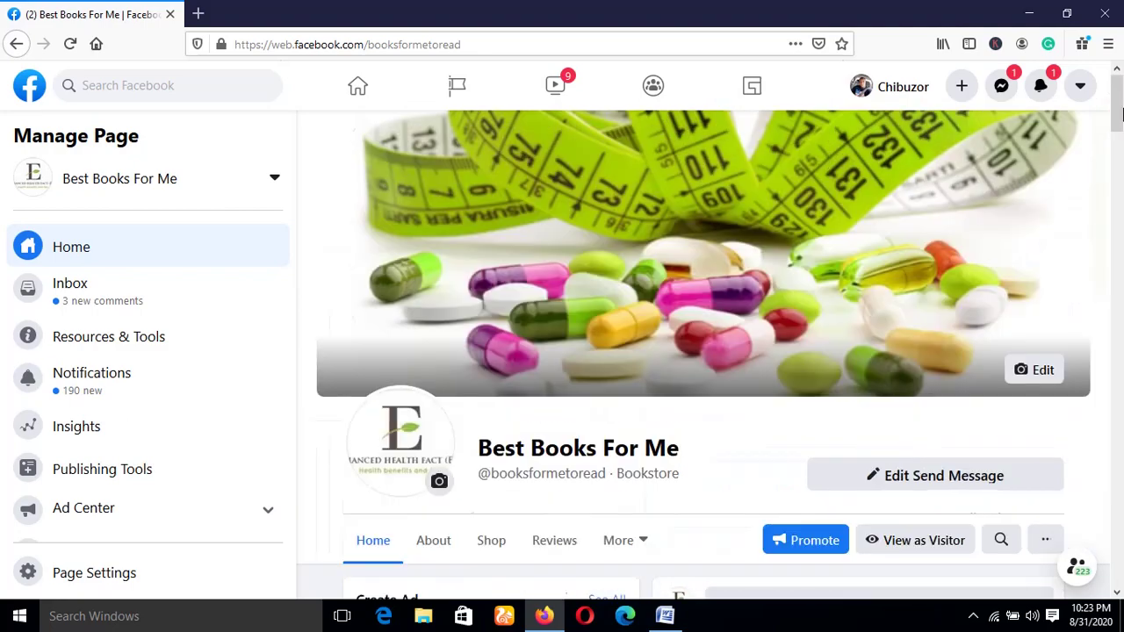
- Scroll through the page's cover photo, details and posts in the management view
scroll(1119, 110, "down", 4)
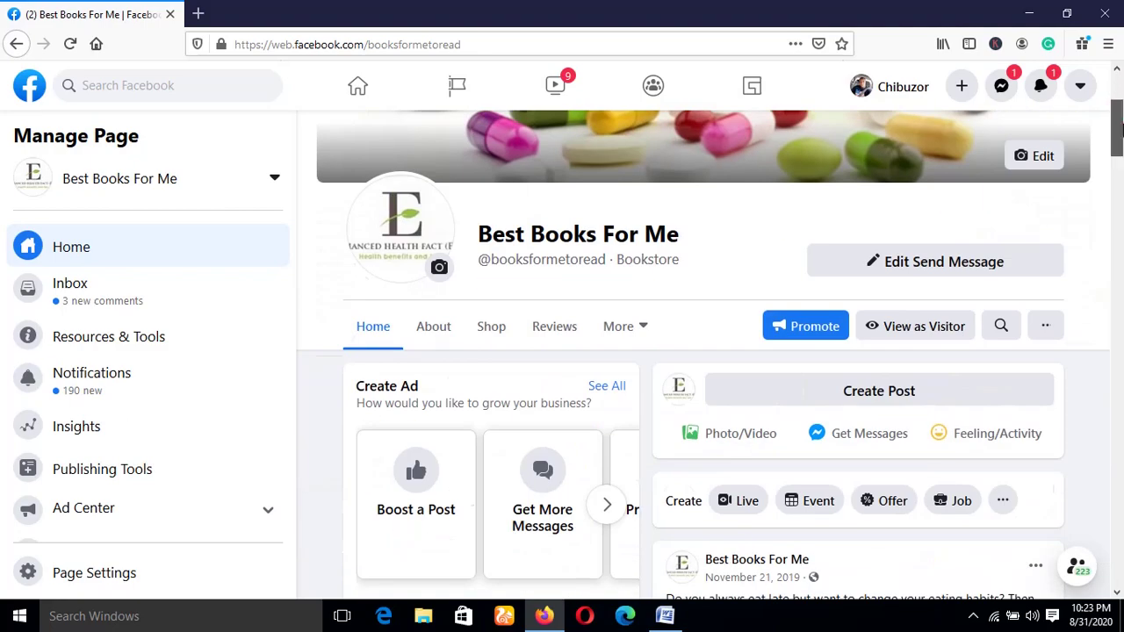
scroll(1121, 118, "up", 3)
scroll(1120, 123, "down", 3)
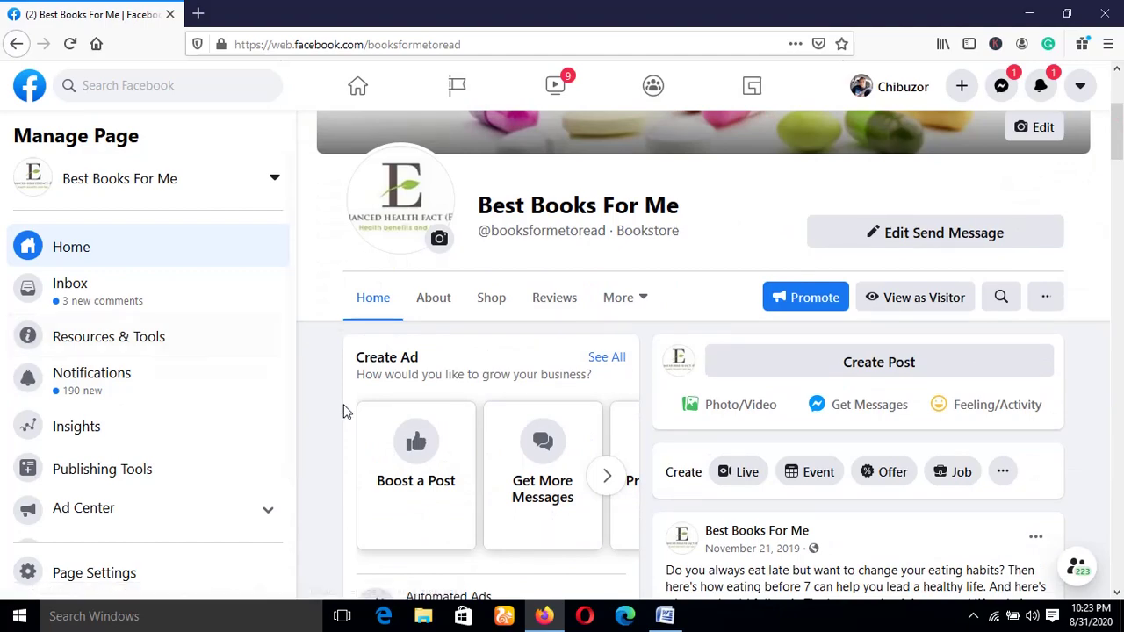
mouse_move(1115, 167)
left_mouse_down()
mouse_move(1117, 224)
mouse_move(1121, 197)
left_mouse_up()
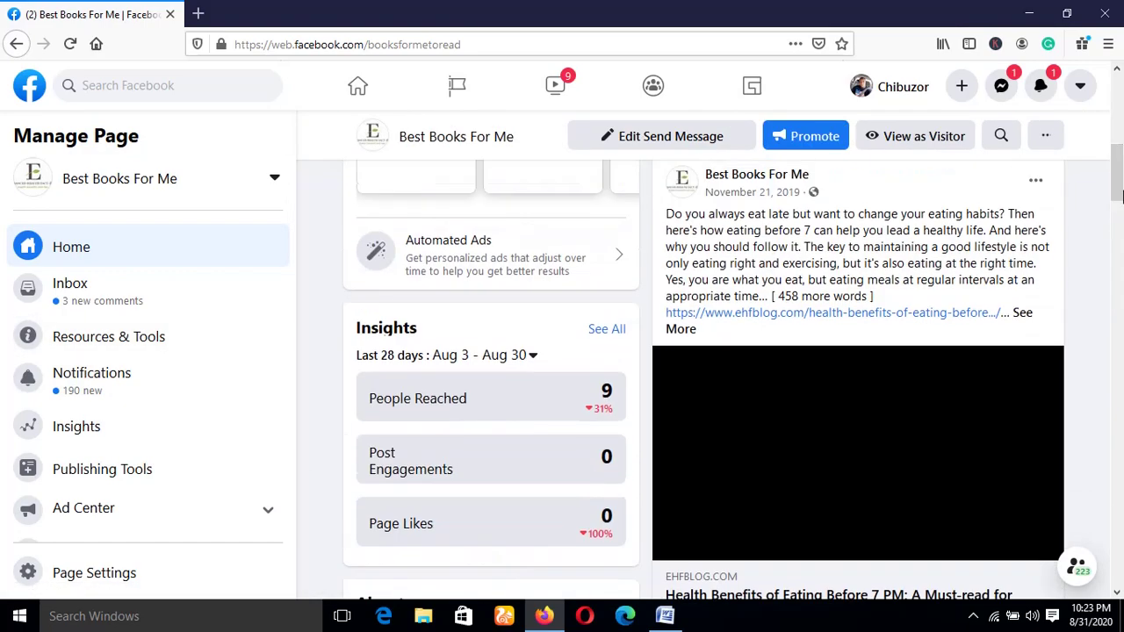
left_click_drag(1122, 185, 1120, 107)
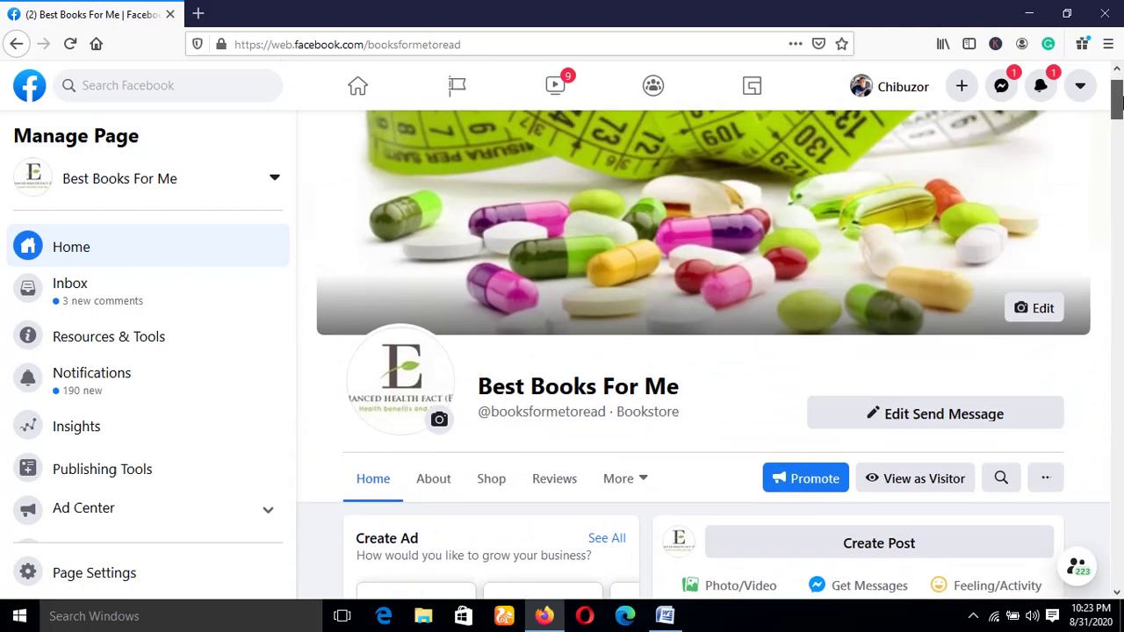
left_click_drag(1120, 107, 1119, 125)
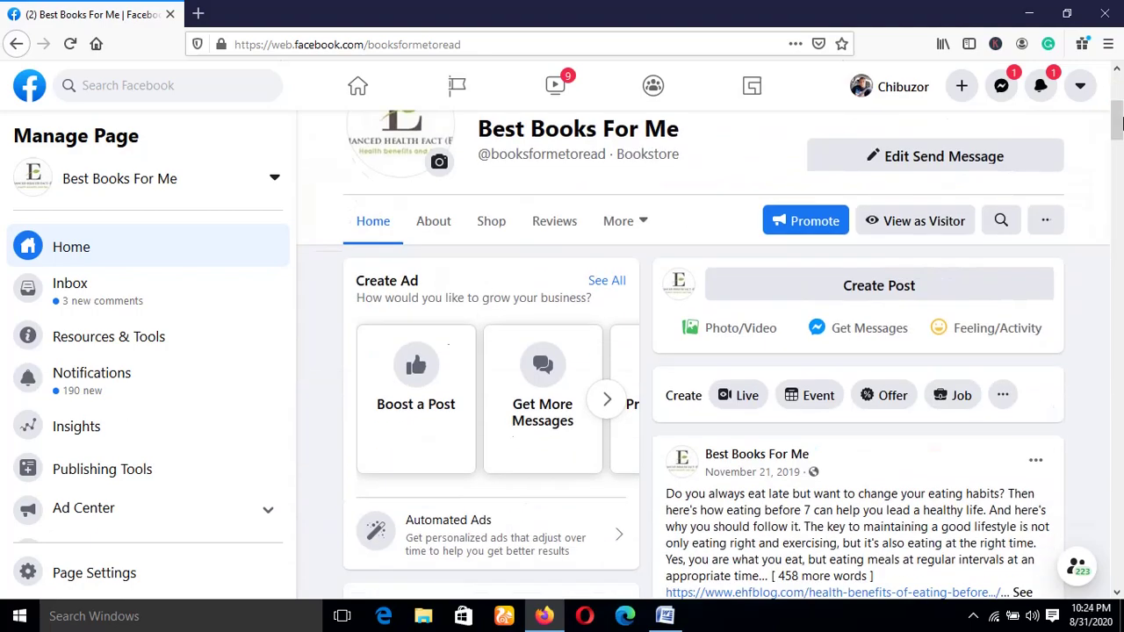
left_click_drag(1120, 123, 1118, 263)
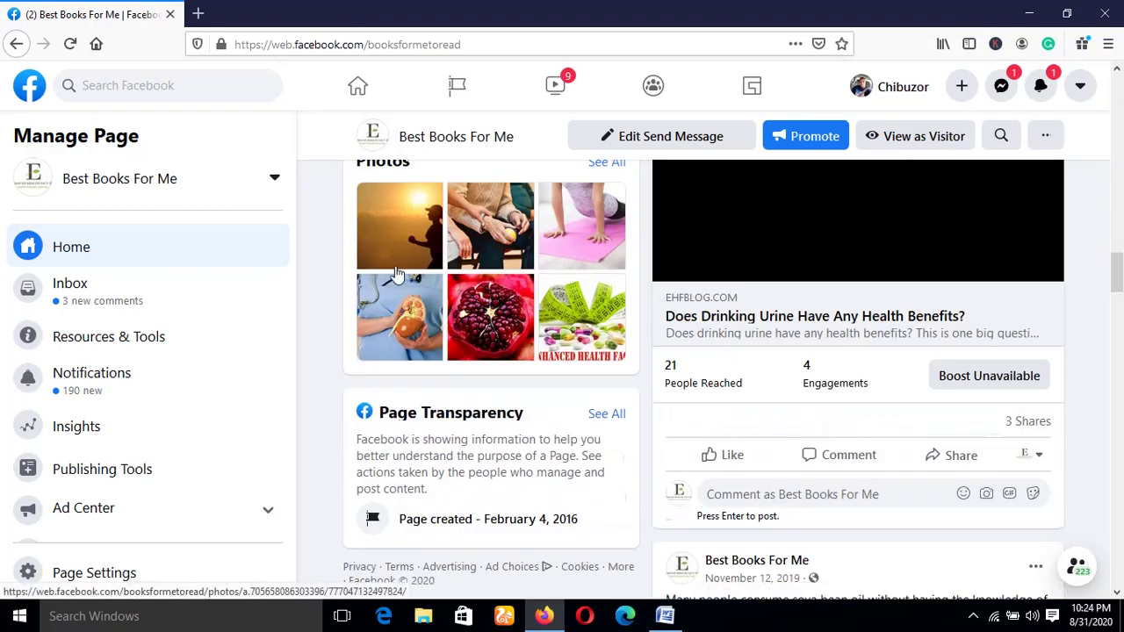
mouse_move(1118, 279)
left_mouse_down()
mouse_move(1117, 470)
mouse_move(1117, 88)
left_mouse_up()
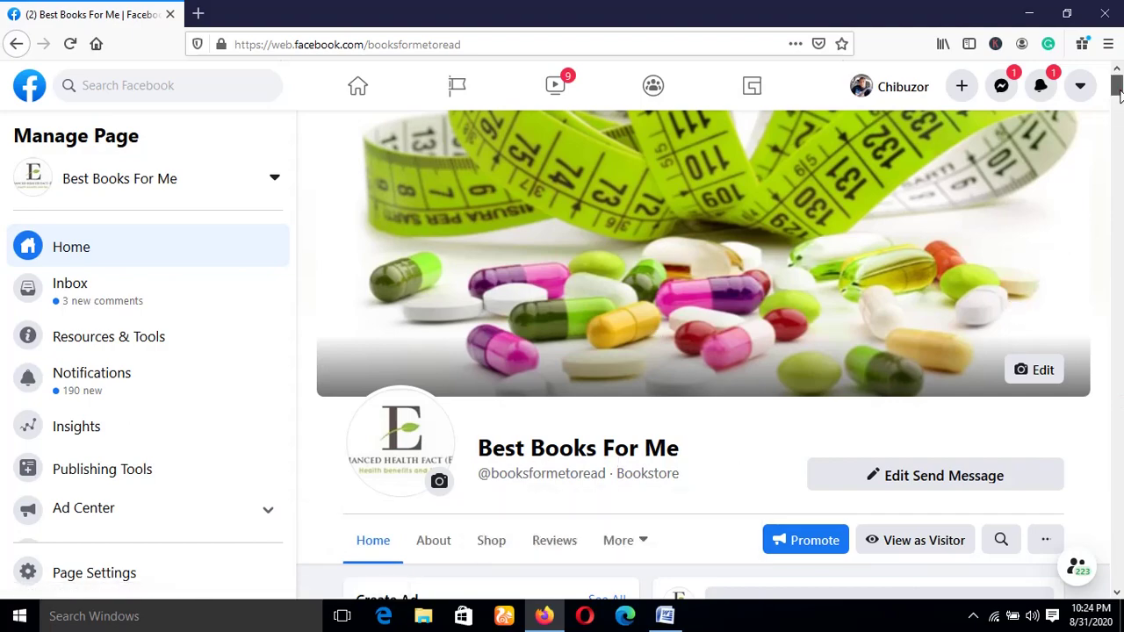
- Scroll the Manage Page sidebar down to Publishing Tools and open it
left_click_drag(1117, 91, 1118, 103)
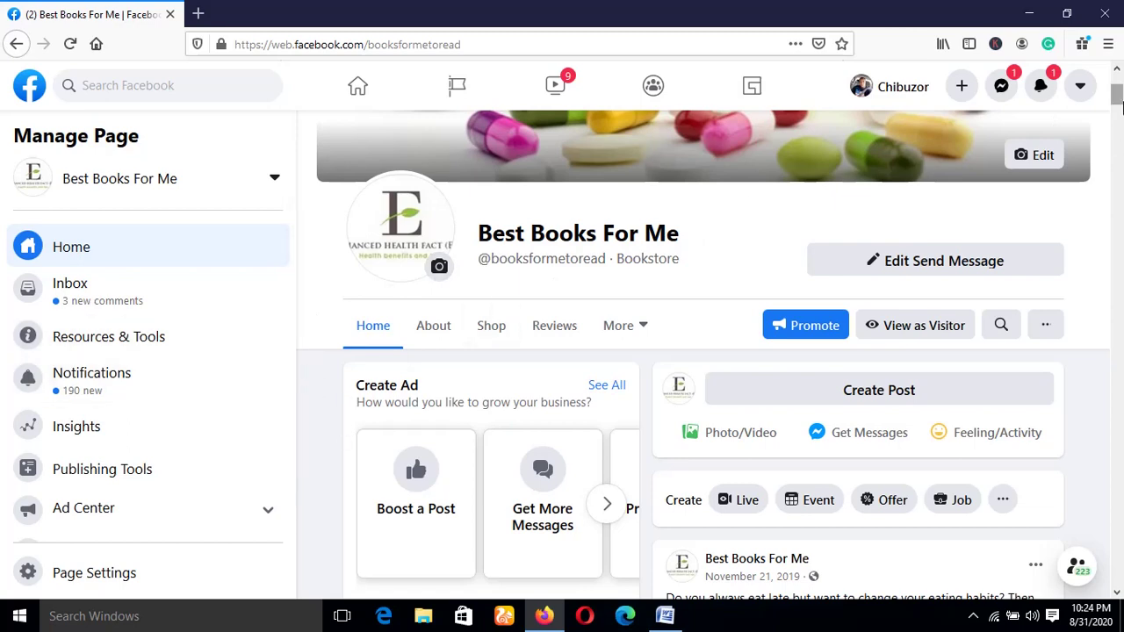
scroll(1117, 97, "up", 3)
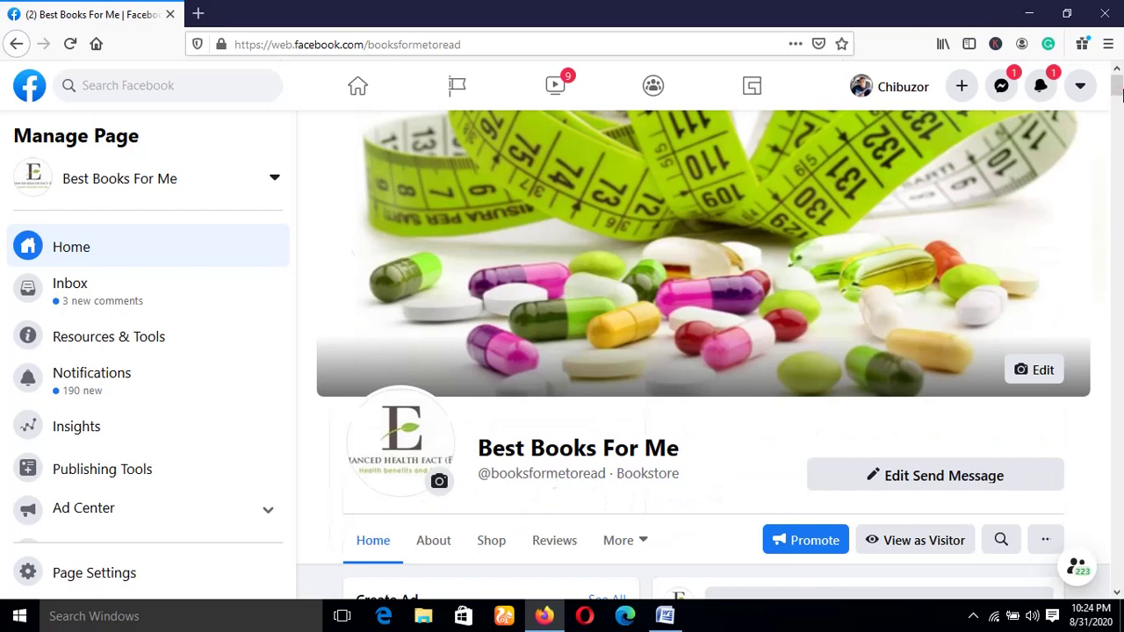
scroll(1118, 96, "down", 2)
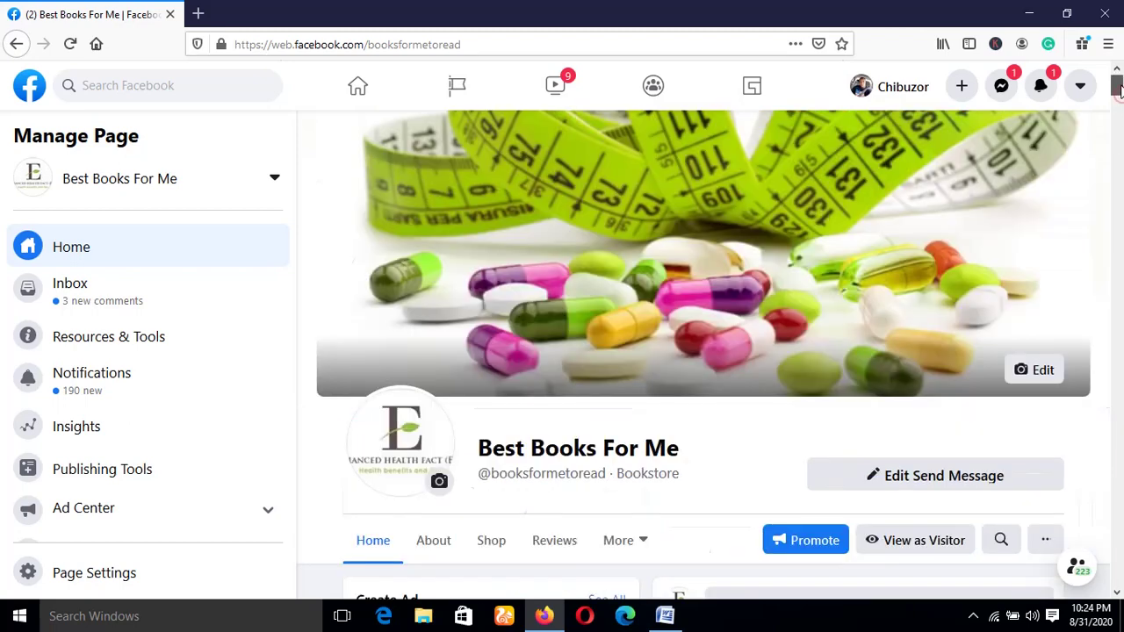
scroll(1117, 101, "down", 3)
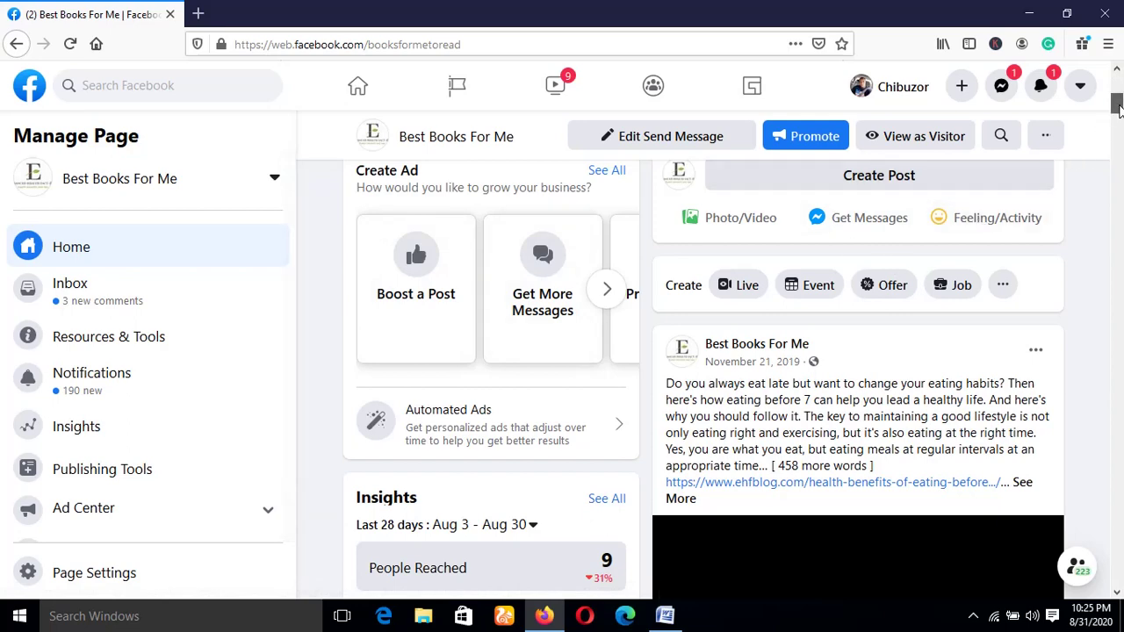
left_click_drag(1117, 106, 1117, 88)
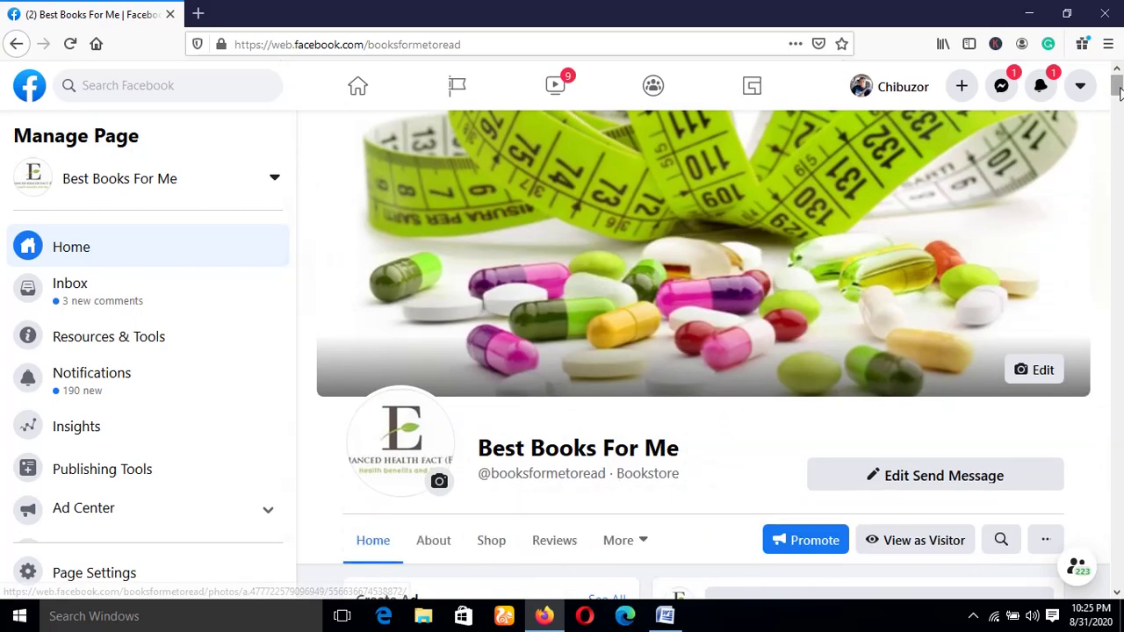
scroll(407, 468, "down", 4)
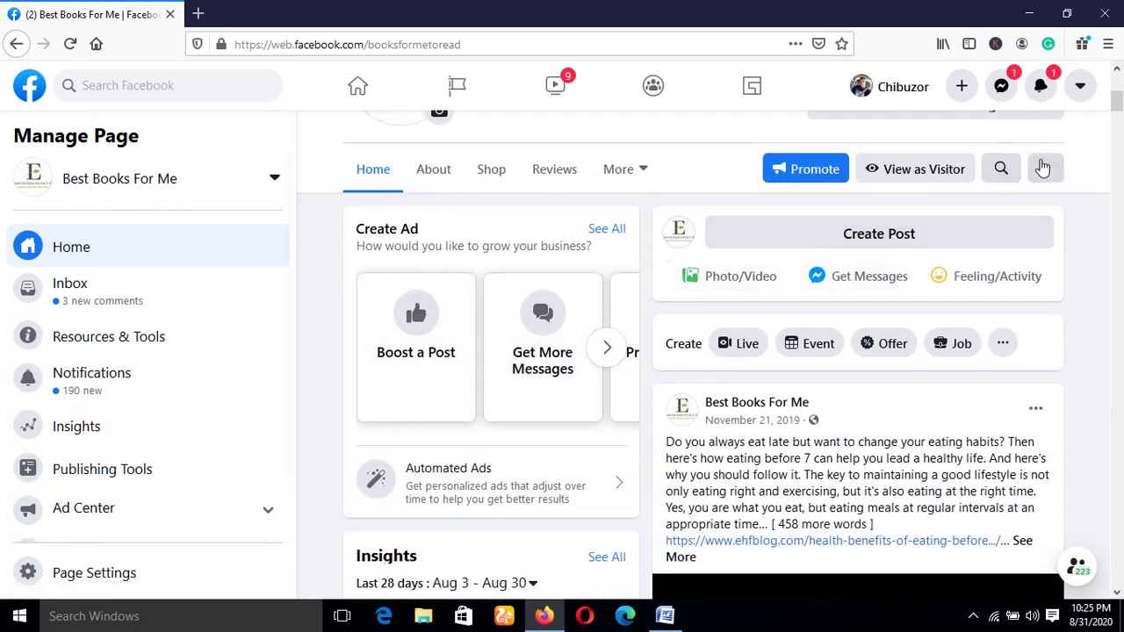
scroll(1108, 118, "down", 2)
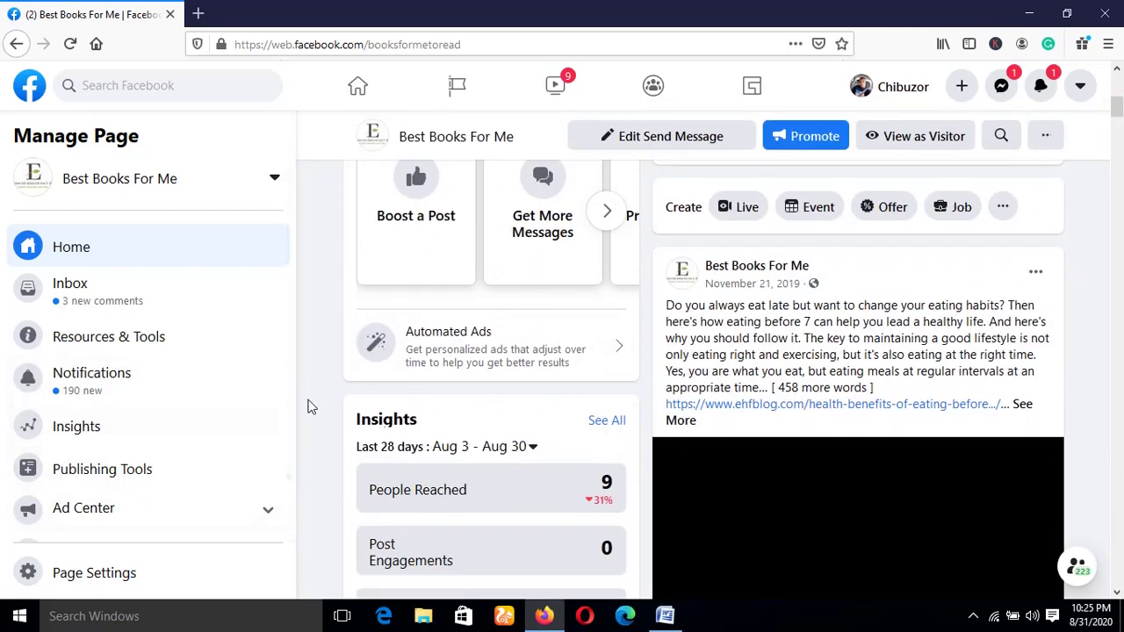
mouse_move(289, 384)
mouse_move(294, 384)
left_mouse_down()
mouse_move(290, 478)
mouse_move(289, 371)
left_mouse_up()
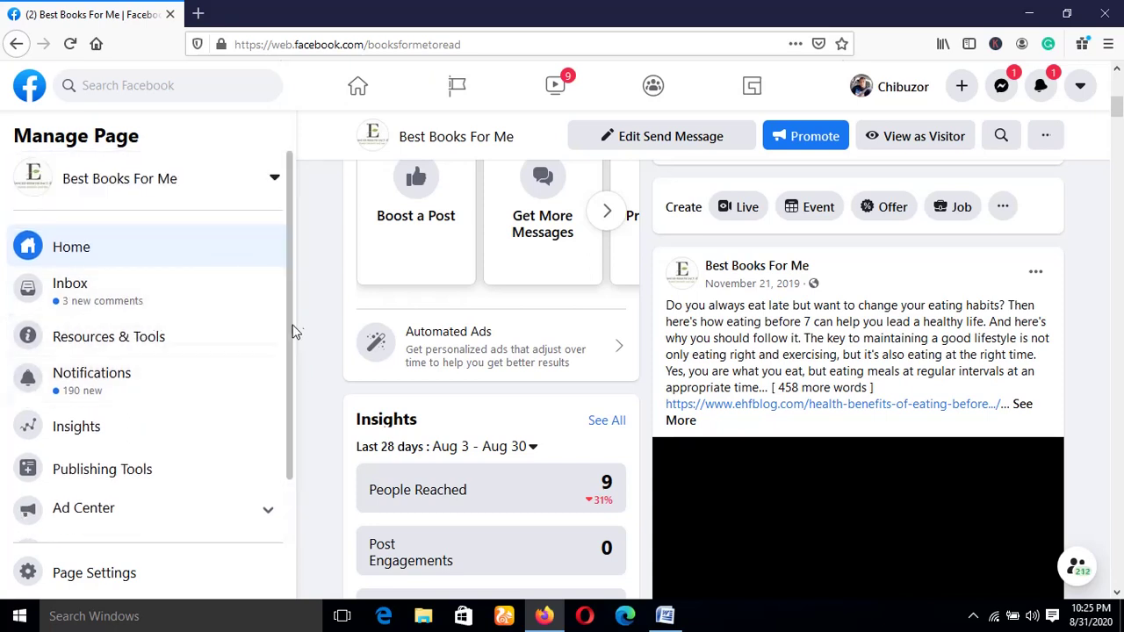
scroll(289, 334, "down", 2)
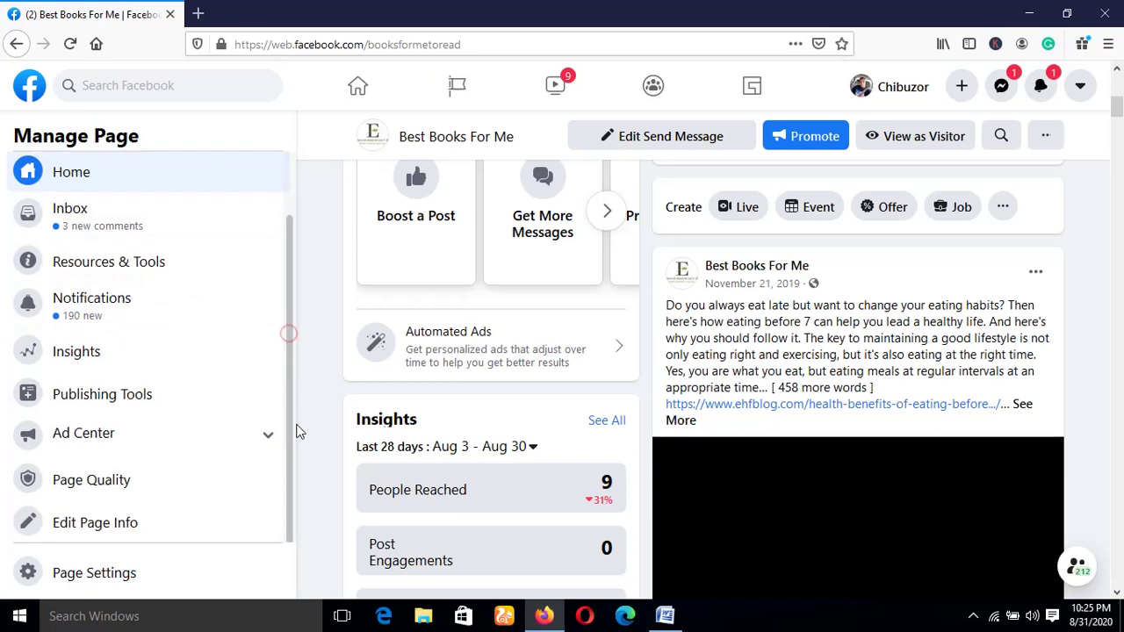
left_click(130, 397)
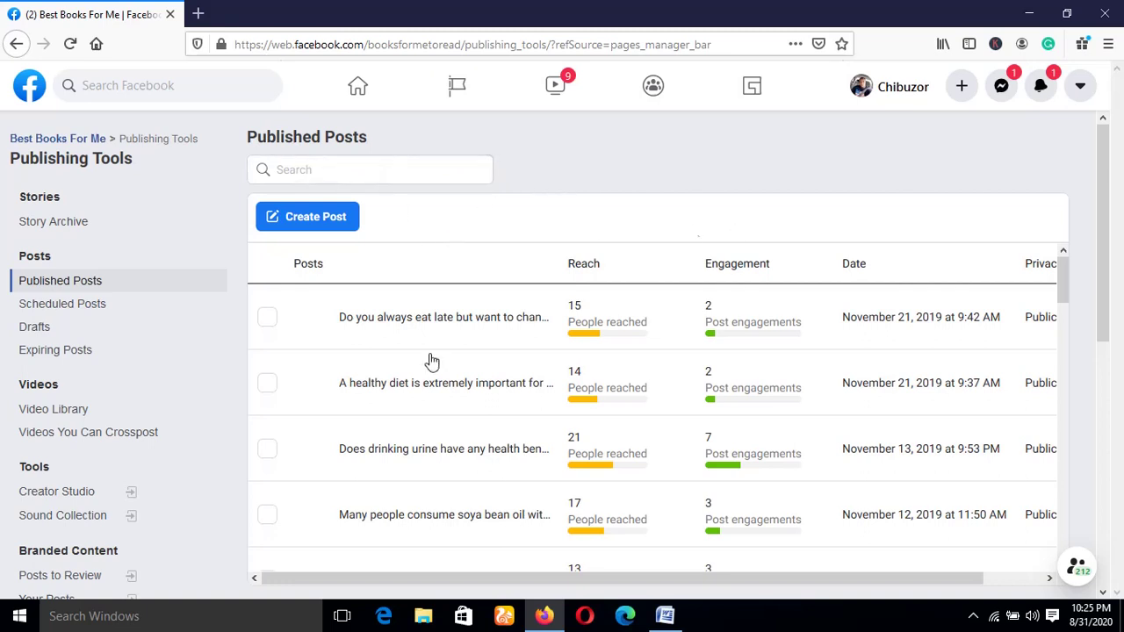
- Scroll the Published Posts table and view, then close, the Ginger post's details
left_click_drag(1103, 278, 1105, 297)
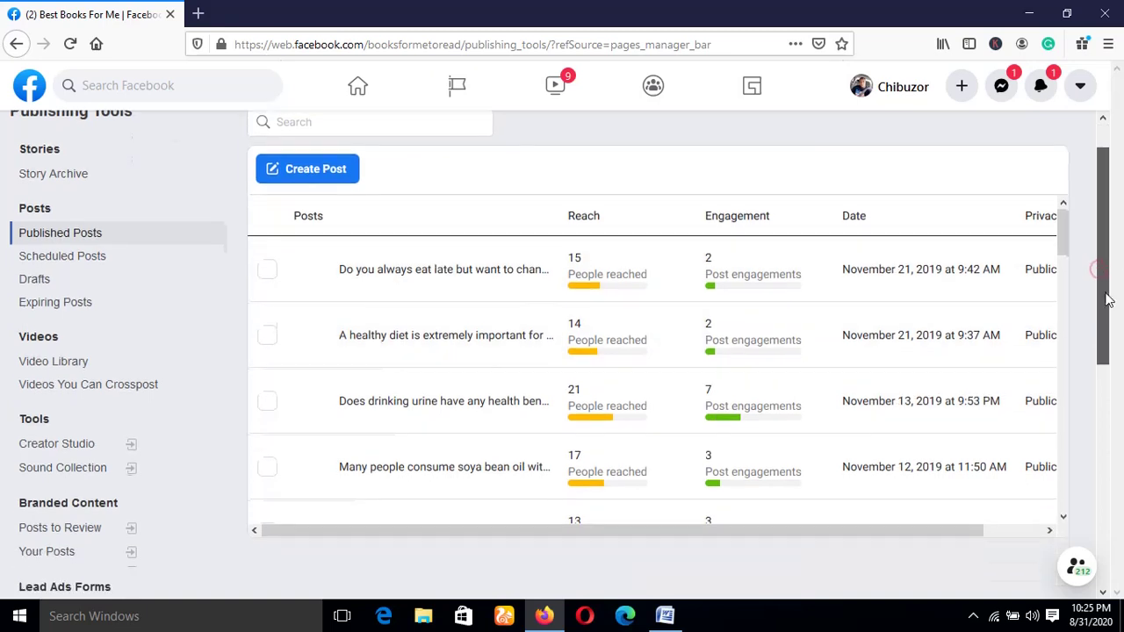
scroll(1059, 239, "down", 3)
scroll(1058, 237, "down", 4)
scroll(1063, 297, "down", 5)
scroll(1063, 297, "up", 8)
scroll(1063, 297, "up", 3)
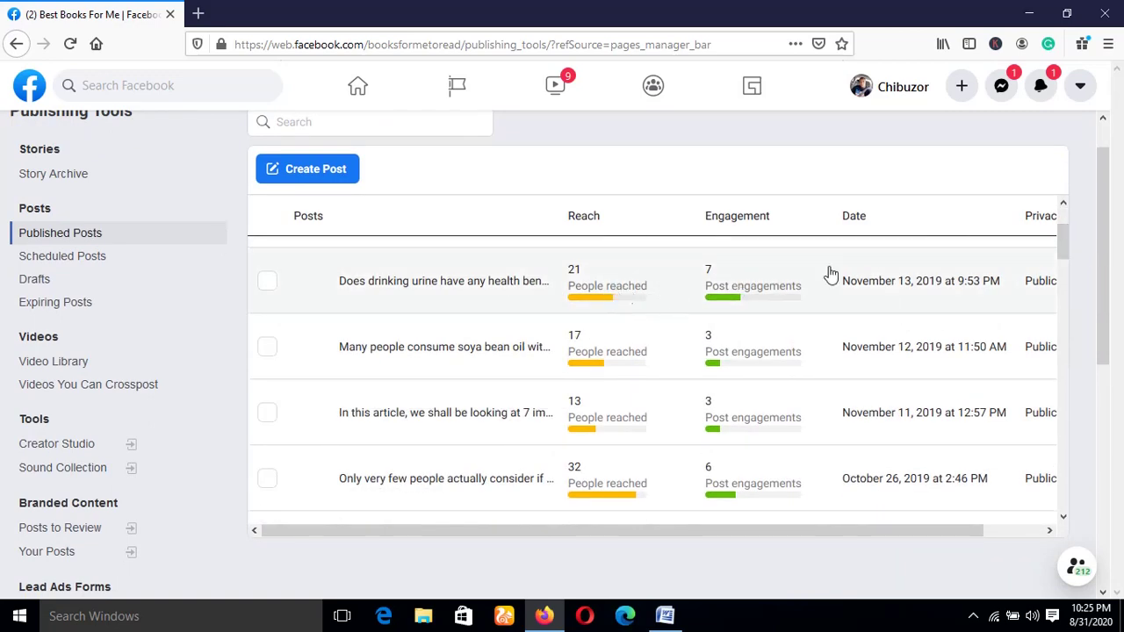
scroll(1062, 252, "down", 3)
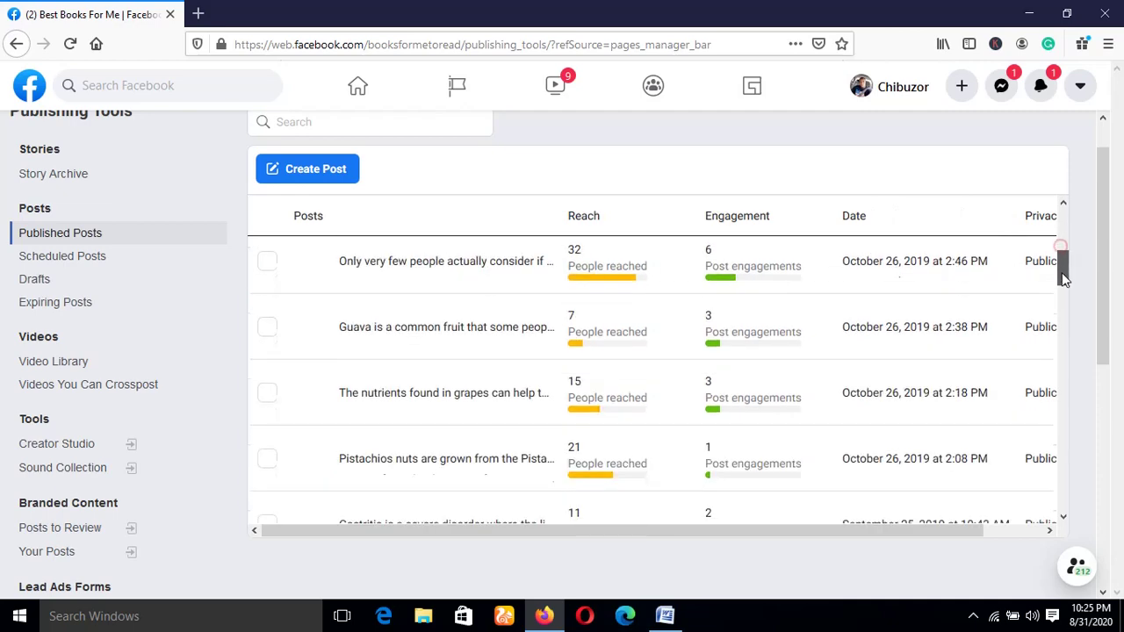
scroll(1062, 246, "down", 3)
scroll(1045, 290, "up", 2)
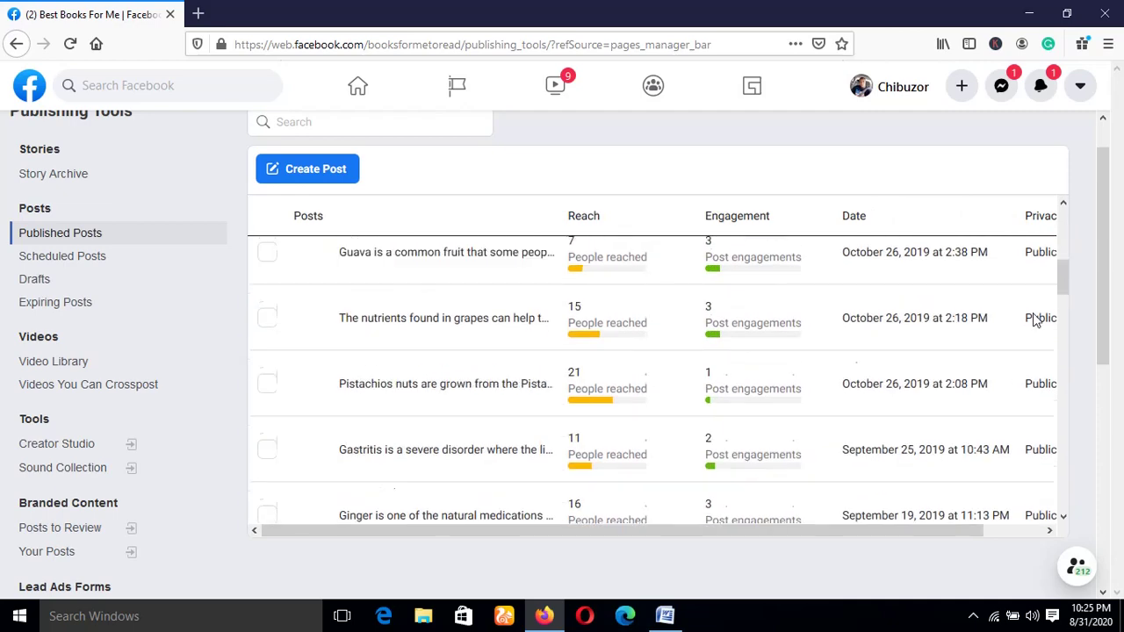
left_click_drag(933, 527, 996, 527)
left_click(929, 527)
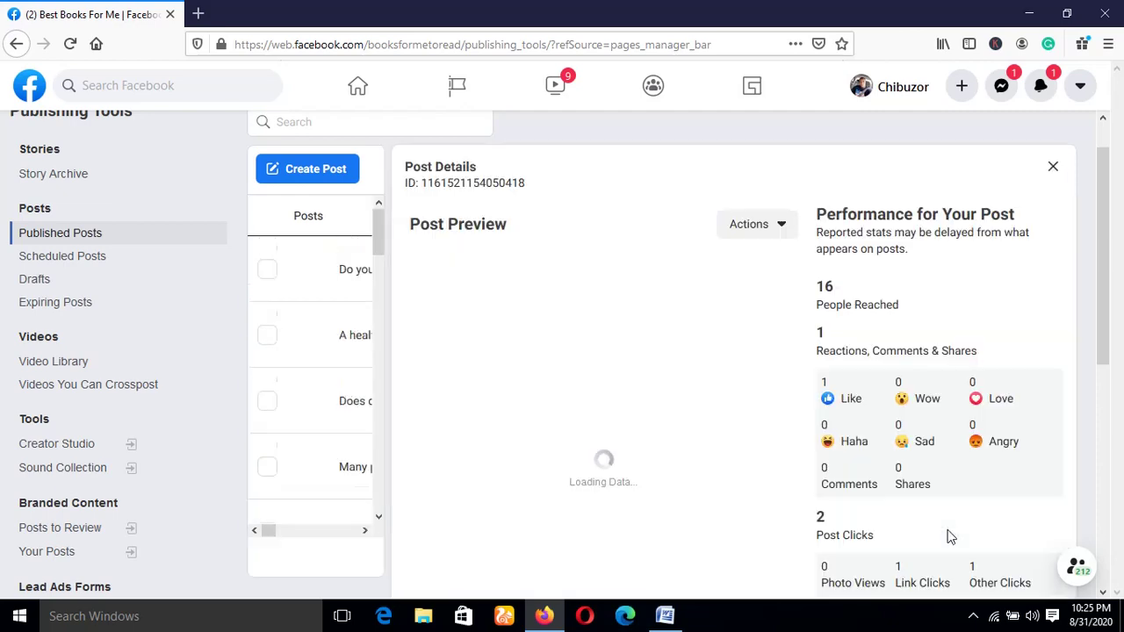
left_click(1054, 168)
- Drag the table back to the older 2018 posts, then return to the newest November 2019 posts
left_click_drag(1067, 253, 1062, 461)
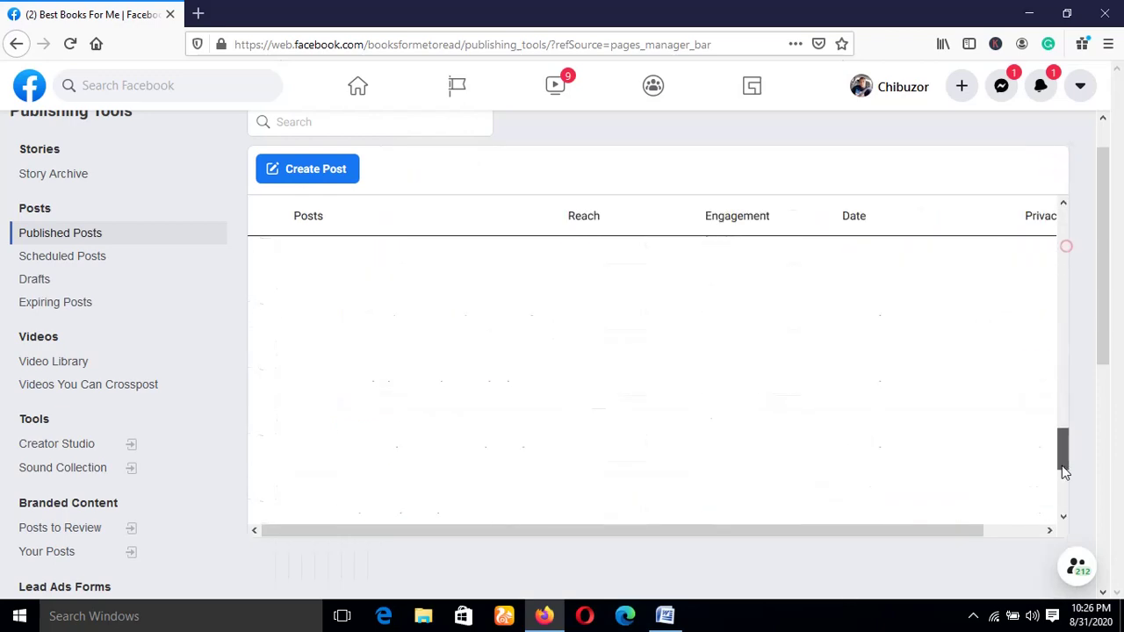
left_click_drag(1070, 387, 1068, 437)
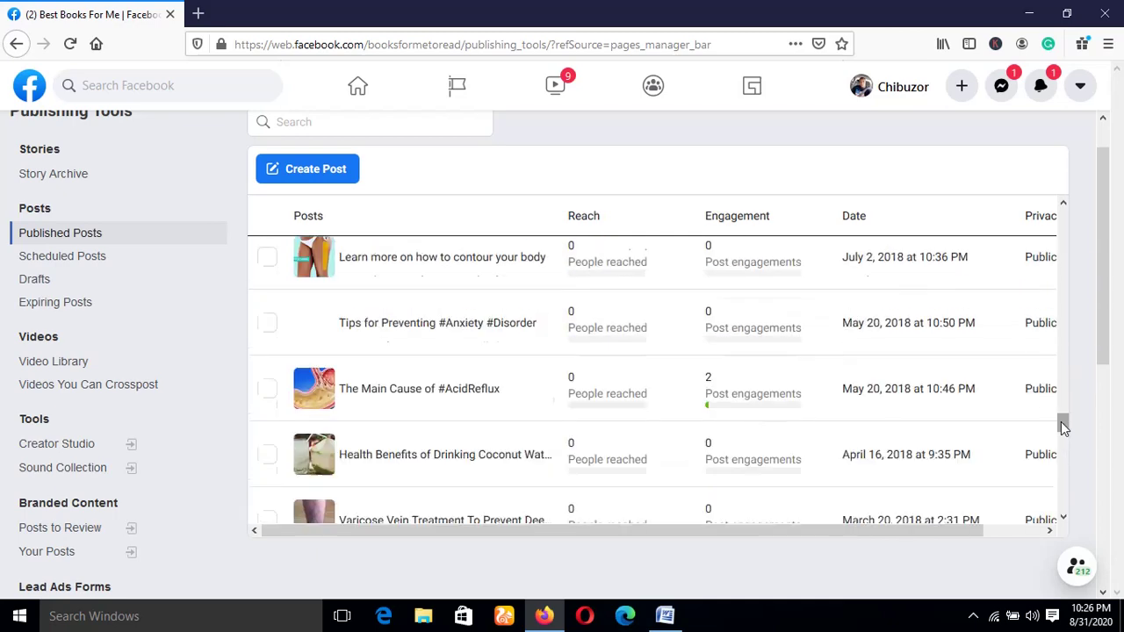
mouse_move(1067, 437)
left_mouse_down()
mouse_move(1068, 470)
mouse_move(1066, 281)
left_mouse_up()
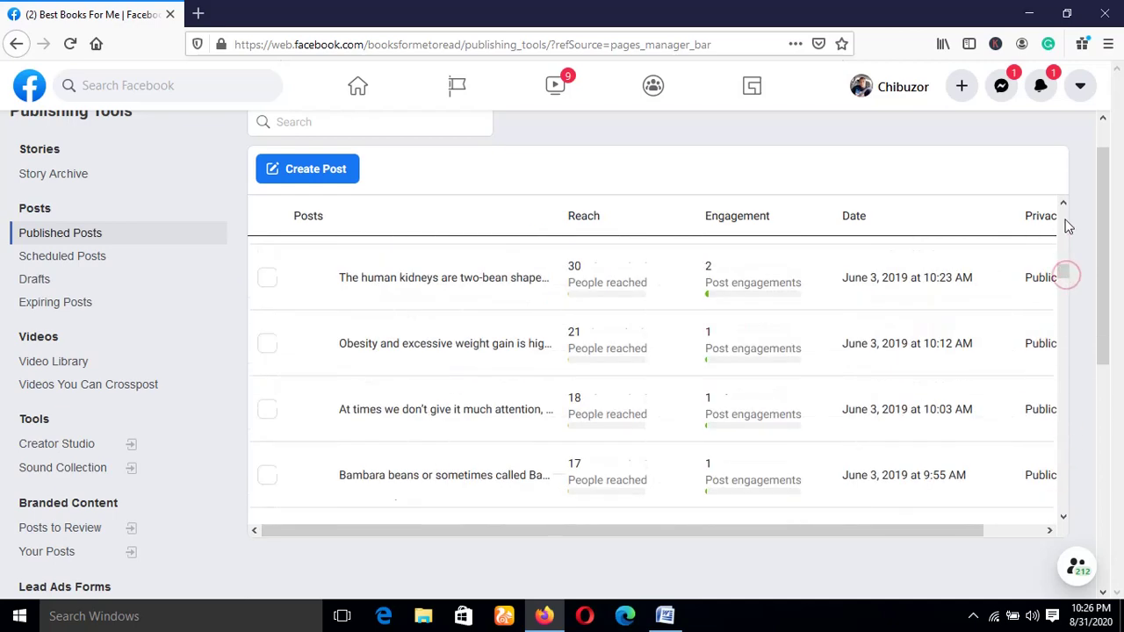
left_click_drag(1069, 281, 1065, 214)
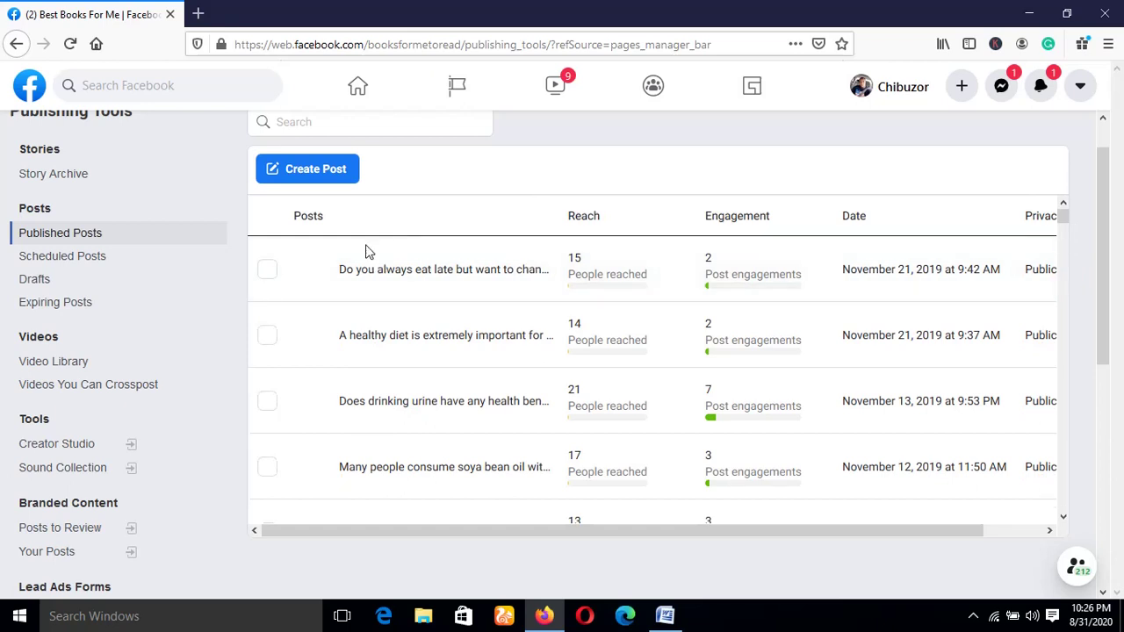
- Tick the newest posts: healthy diet, drinking urine, soya bean oil, article, Guava, Only very few people
left_click(267, 271)
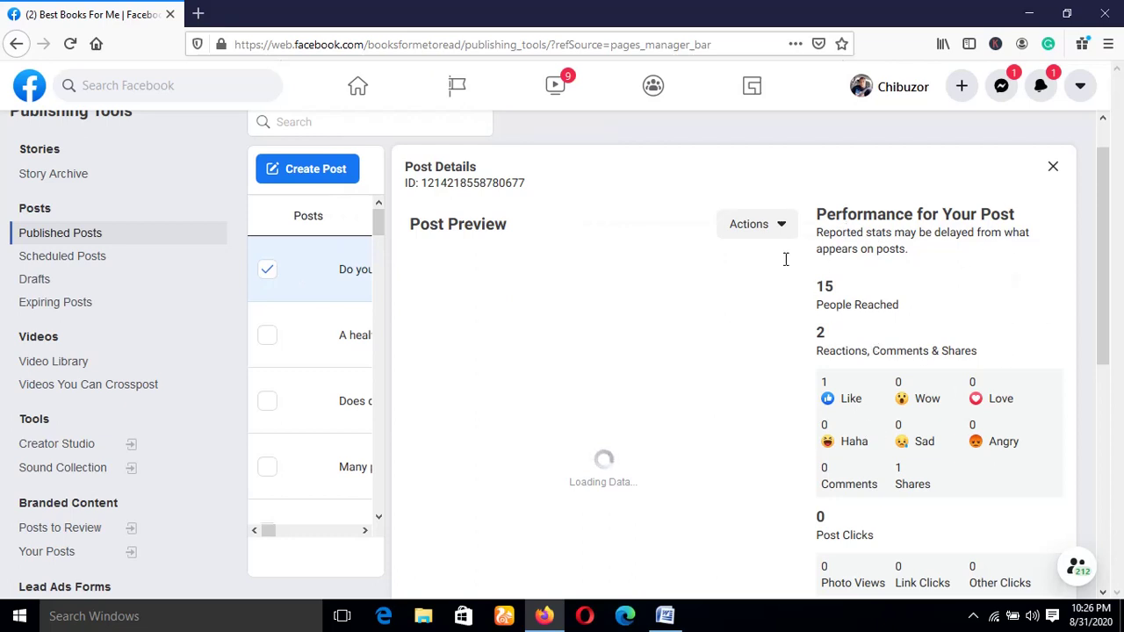
left_click(267, 337)
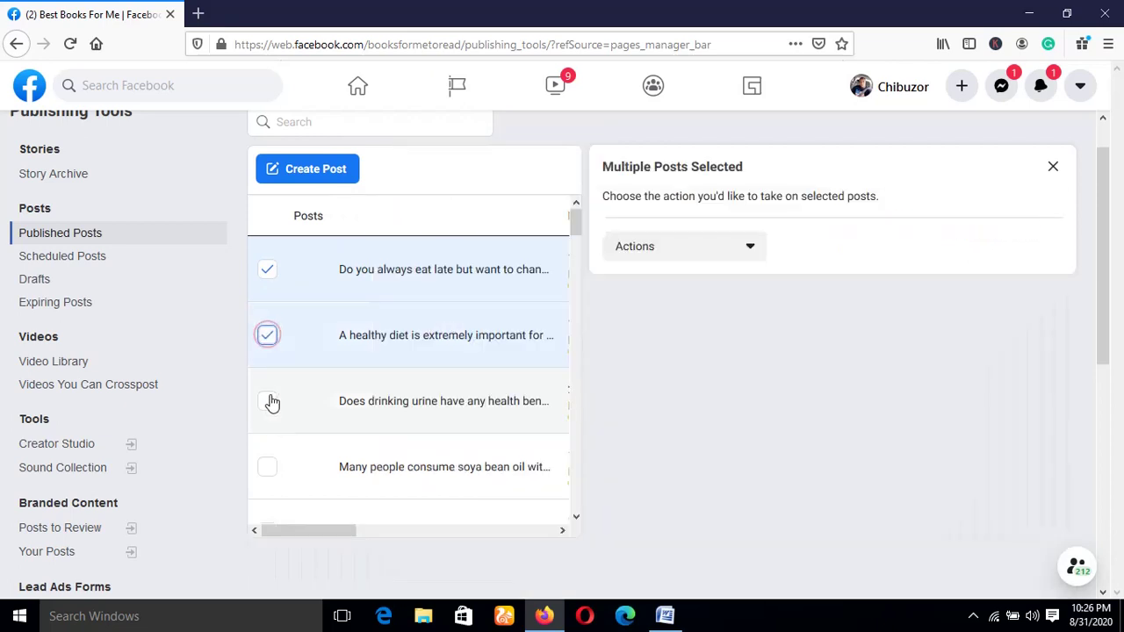
left_click(268, 402)
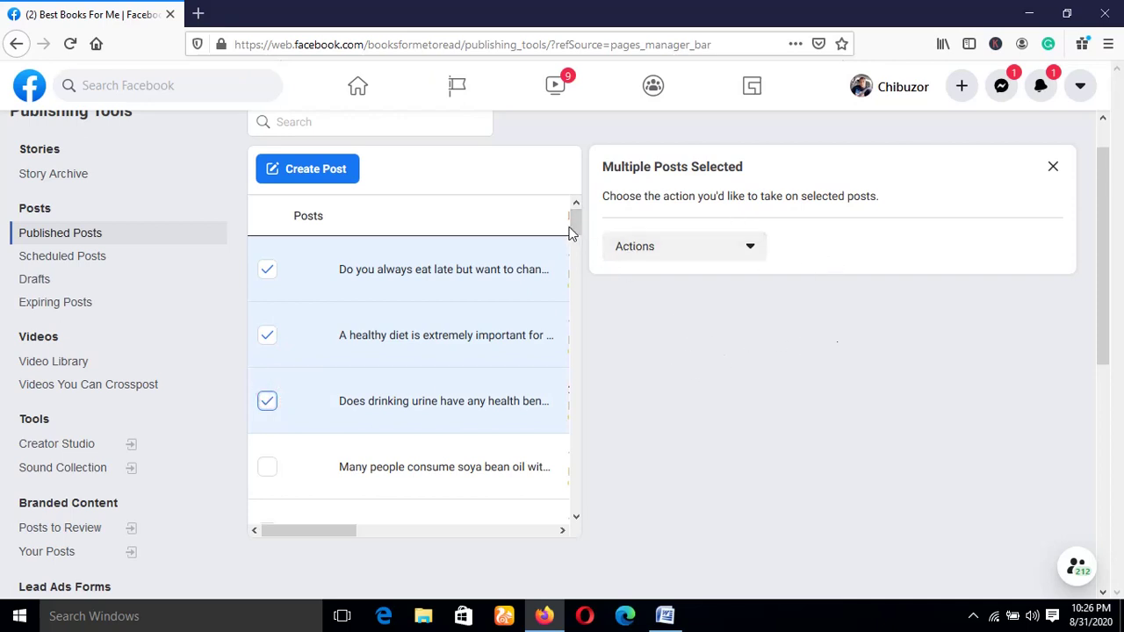
left_click_drag(572, 226, 574, 233)
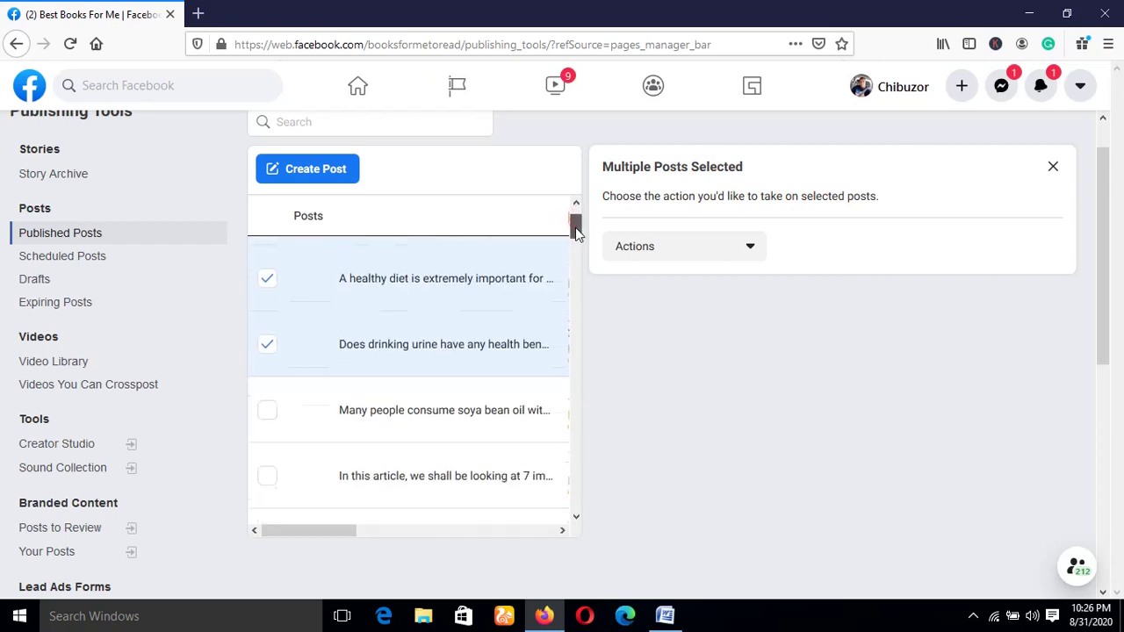
left_click(273, 422)
left_click(267, 473)
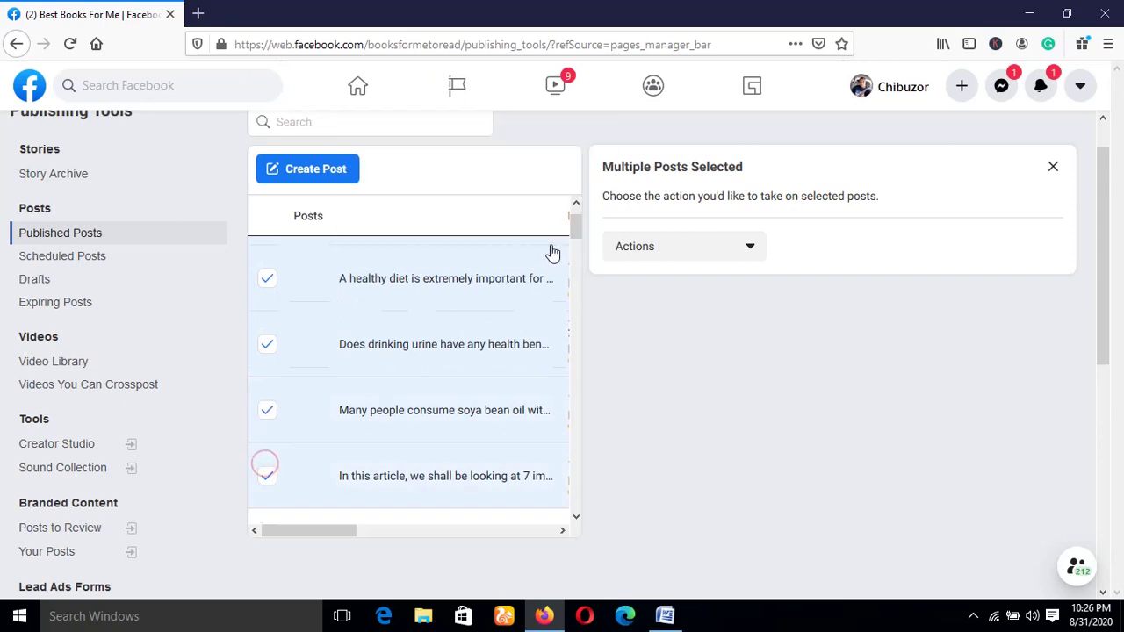
left_click_drag(577, 230, 577, 250)
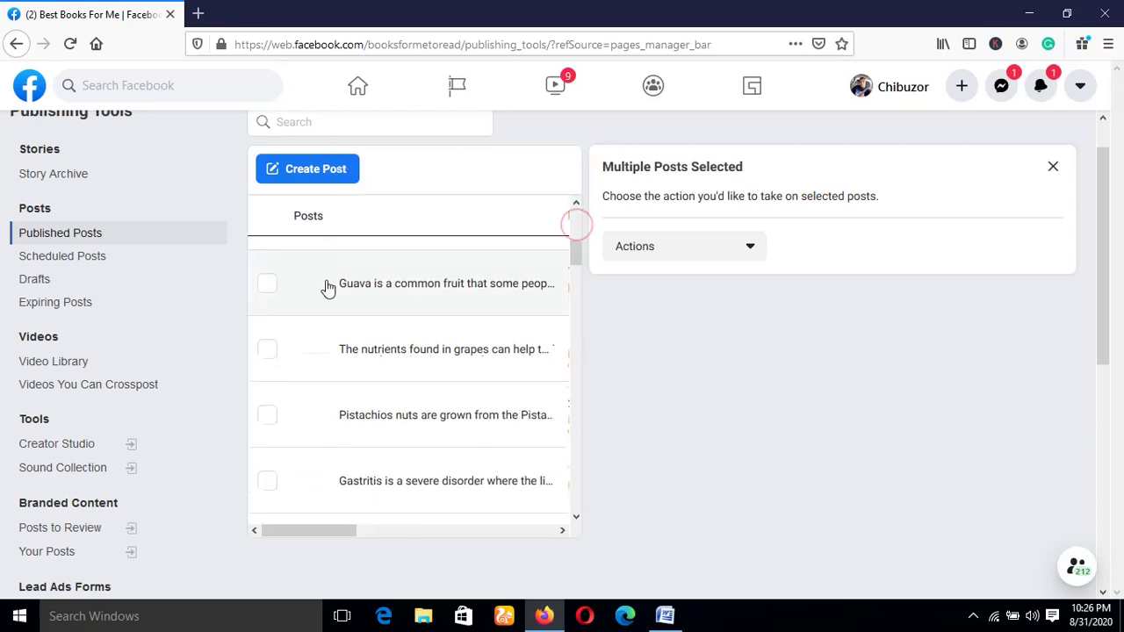
left_click(267, 284)
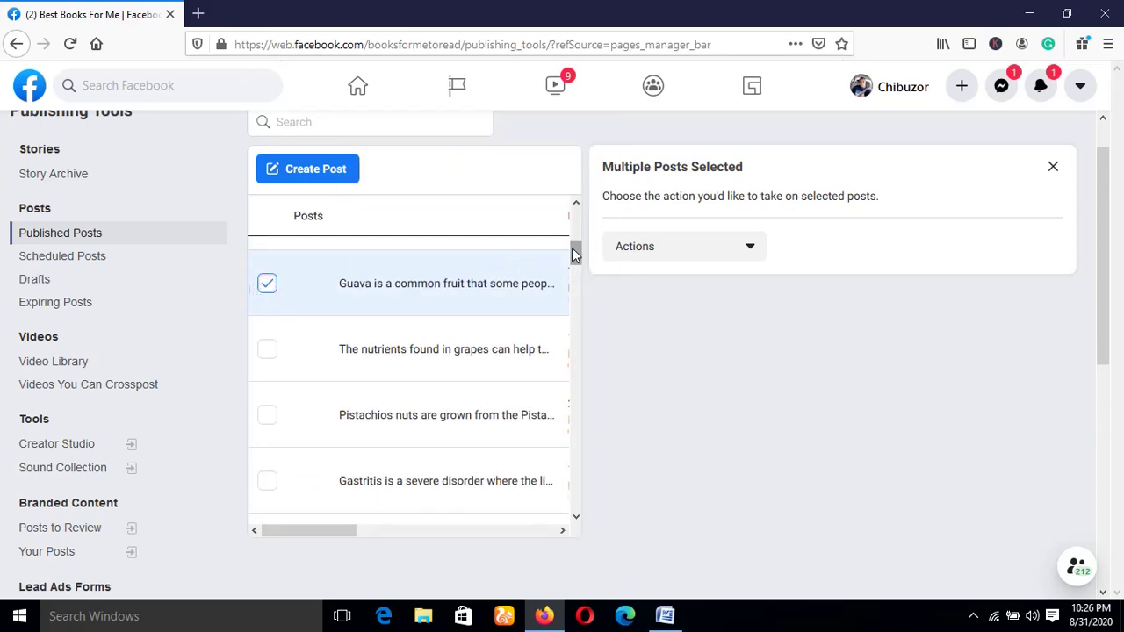
left_click_drag(572, 248, 572, 239)
left_click(268, 335)
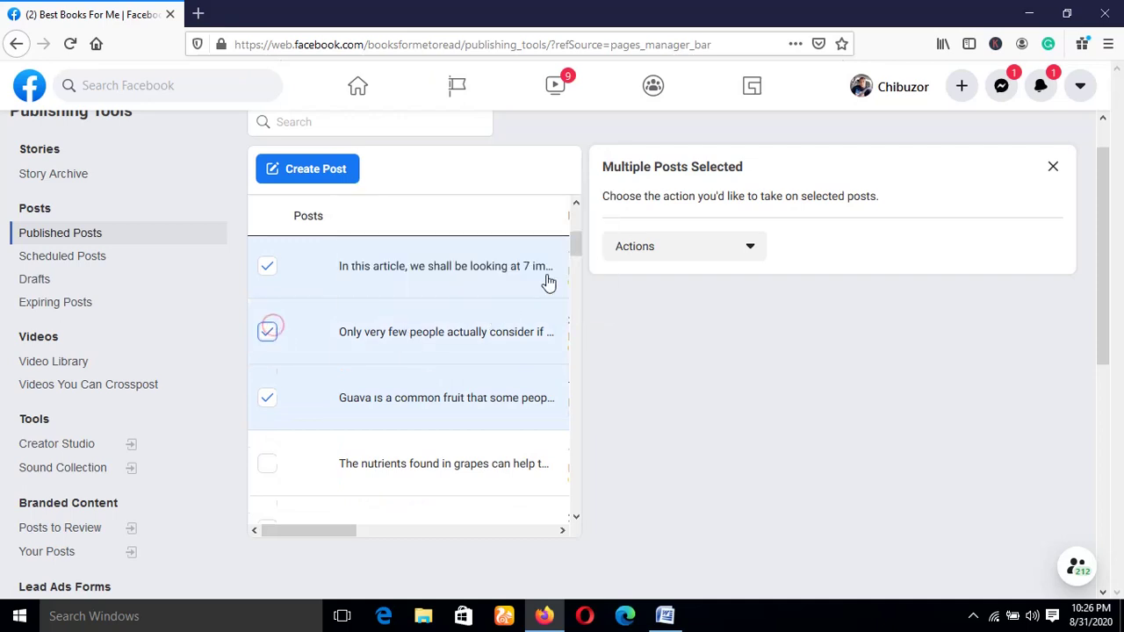
left_click_drag(574, 257, 572, 269)
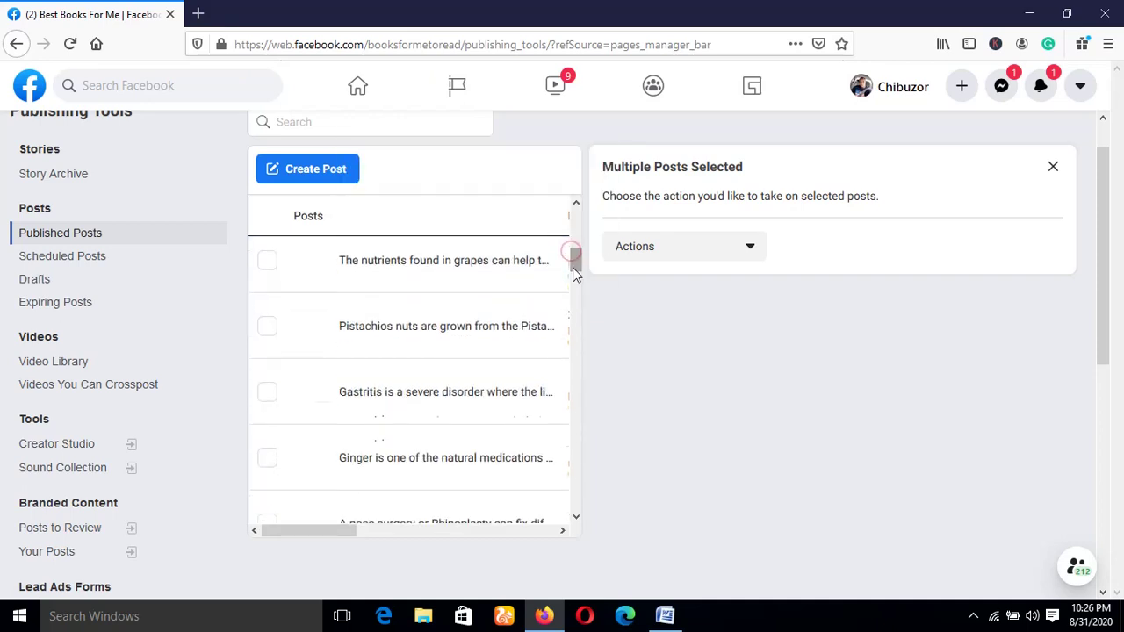
- Tick the grapes, pistachios, gastritis and Ginger posts plus the one below Ginger
left_click(268, 263)
left_click(270, 327)
left_click(268, 397)
left_click(268, 460)
left_click(268, 518)
left_click_drag(575, 261, 575, 286)
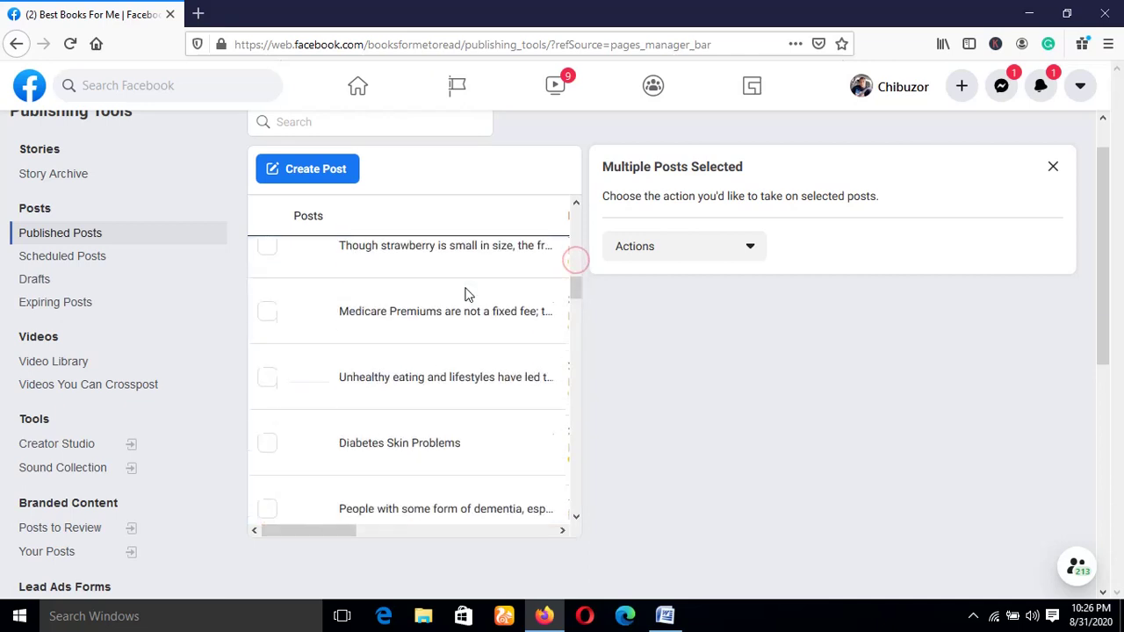
- Tick the Medicare Premiums, strawberry, Bleeding gums, Unhealthy eating, Diabetes Skin Problems and dementia posts
left_click(272, 315)
left_click(270, 259)
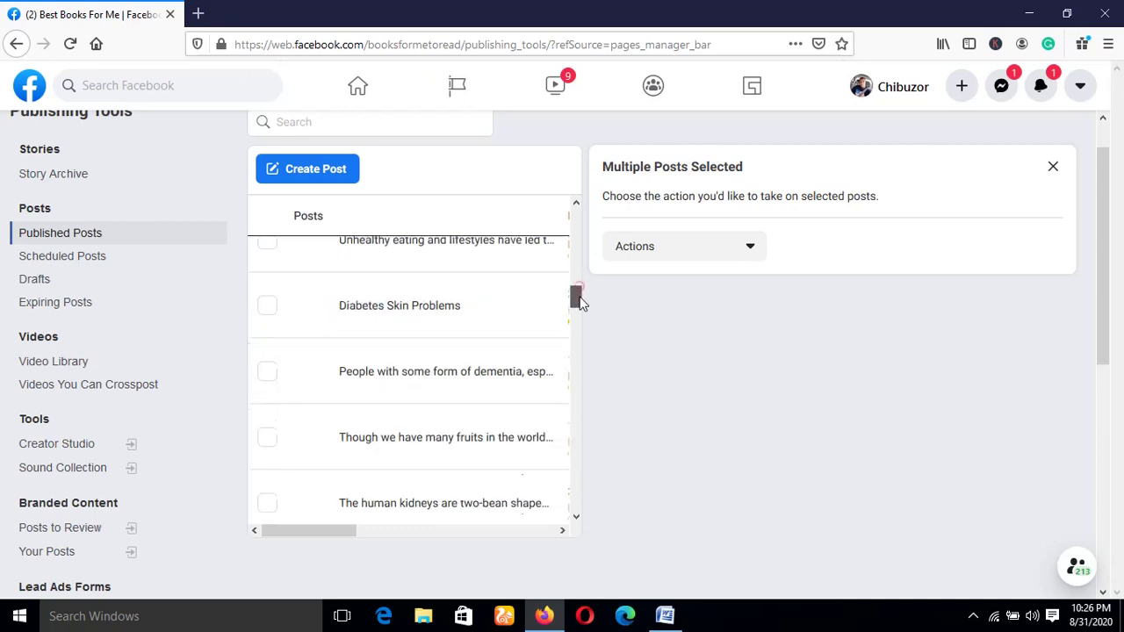
mouse_move(580, 293)
left_mouse_down()
mouse_move(576, 269)
mouse_move(578, 292)
left_mouse_up()
left_click(270, 376)
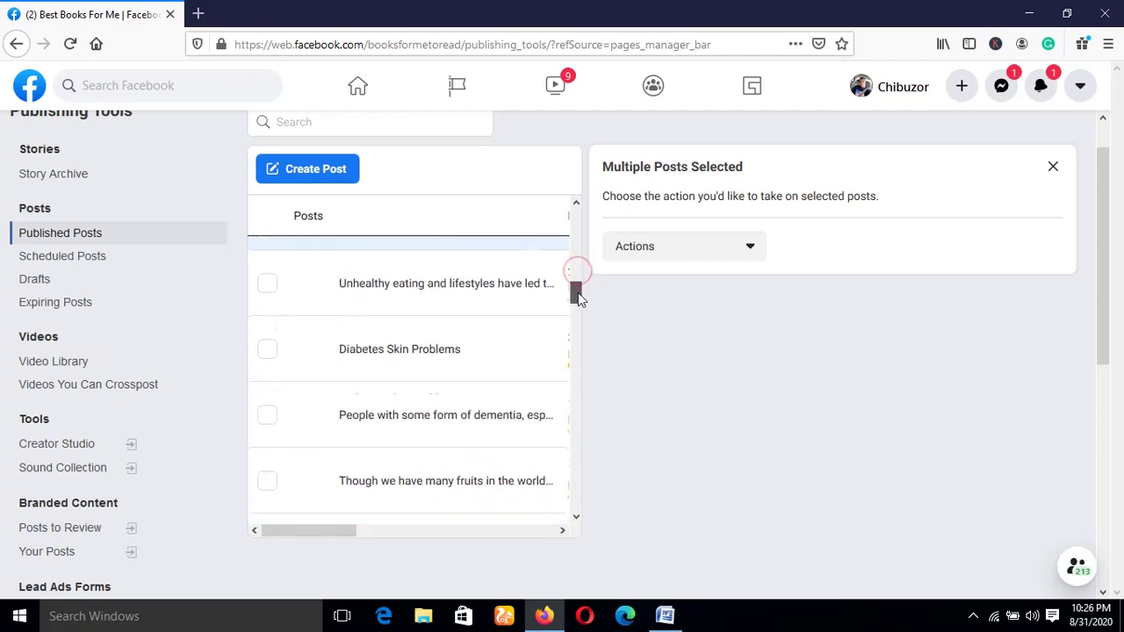
left_click(267, 286)
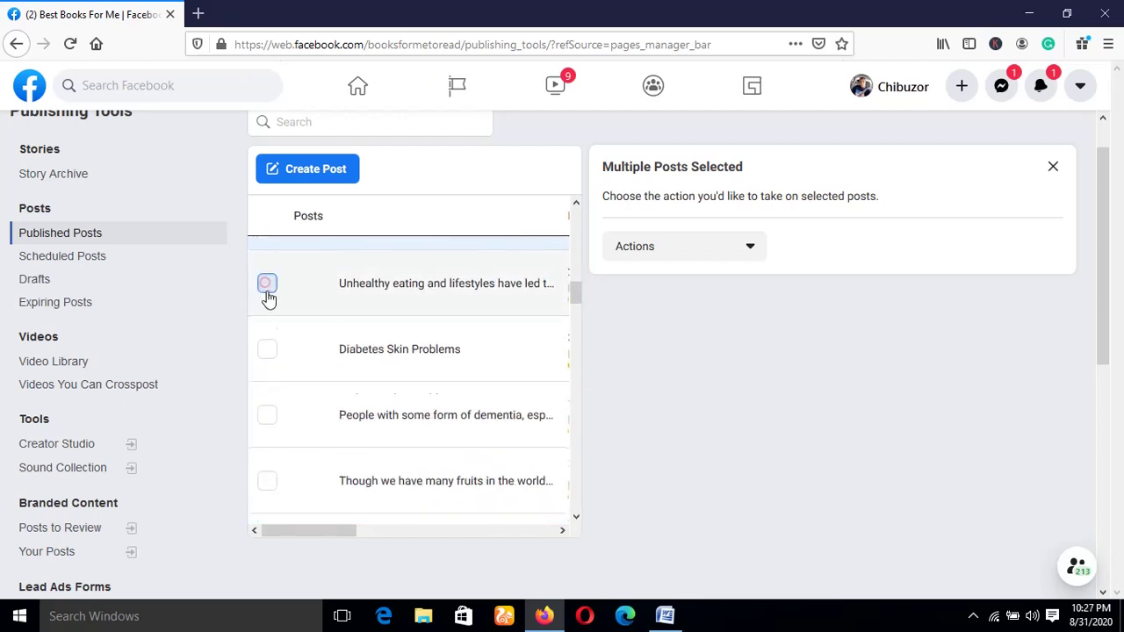
left_click(268, 355)
left_click(269, 416)
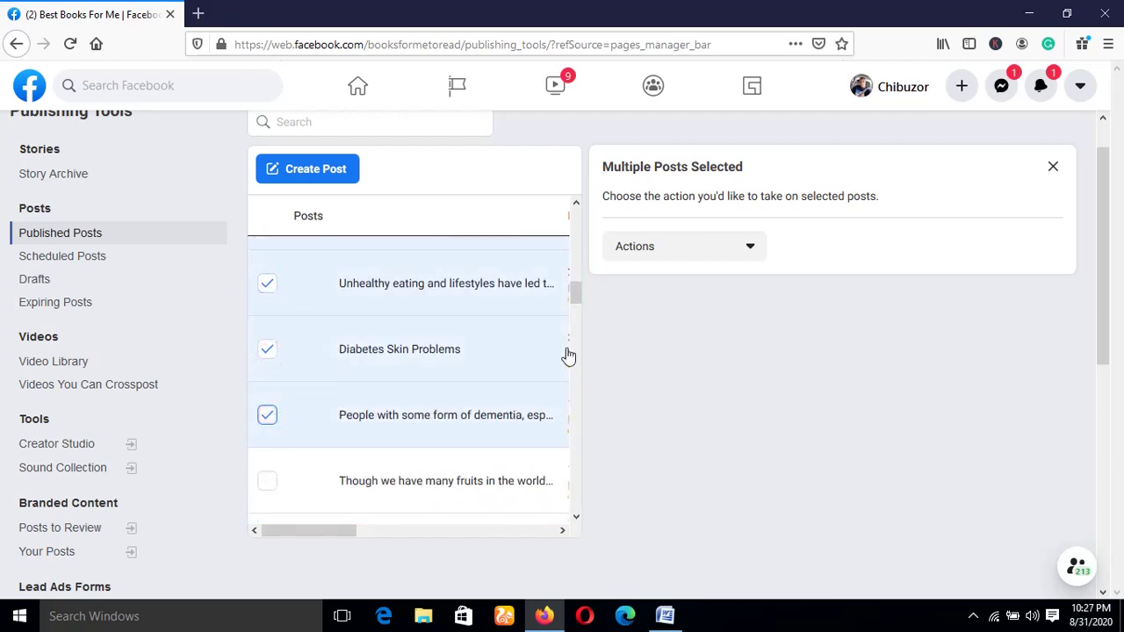
- Choose Delete (18) from the Actions dropdown and confirm in the Delete Posts? dialog
left_click(745, 251)
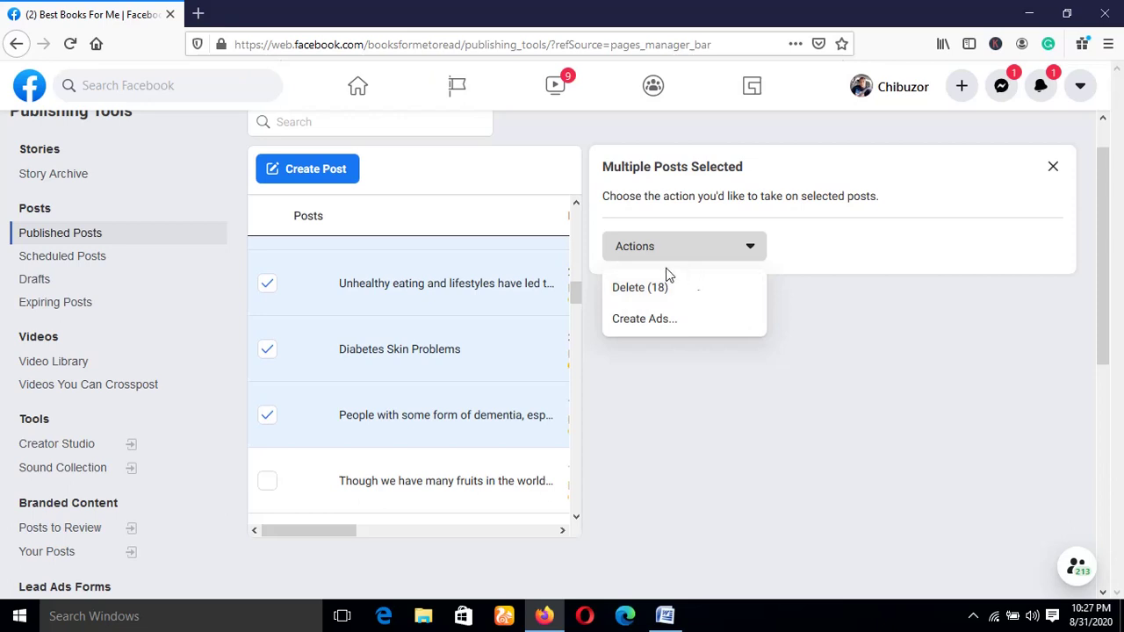
left_click(757, 253)
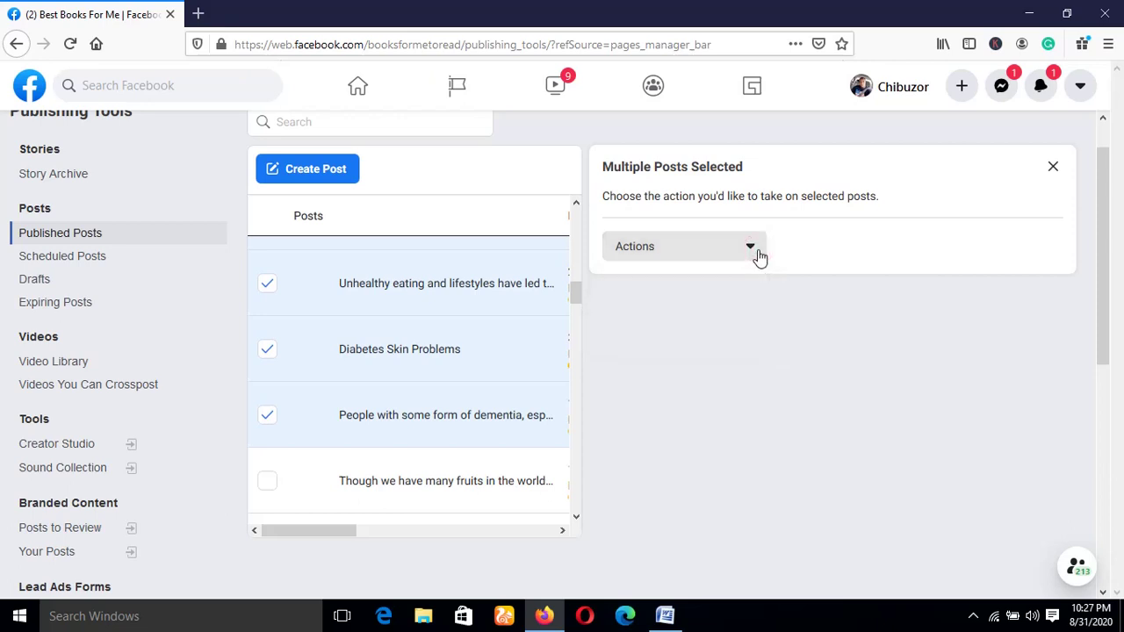
left_click(751, 253)
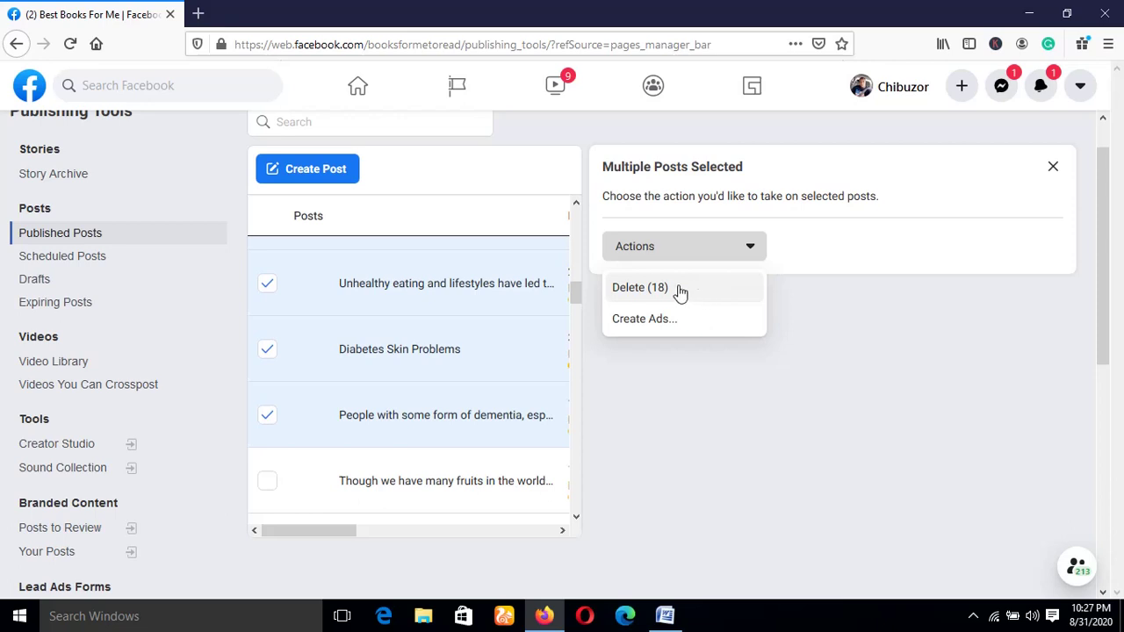
left_click(681, 290)
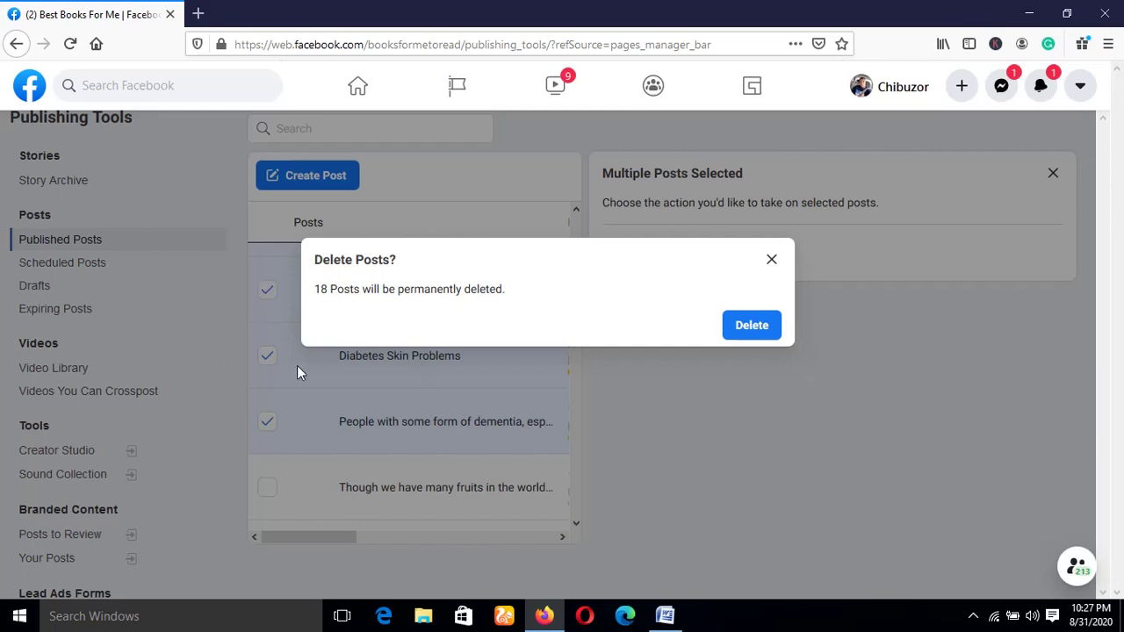
left_click(756, 327)
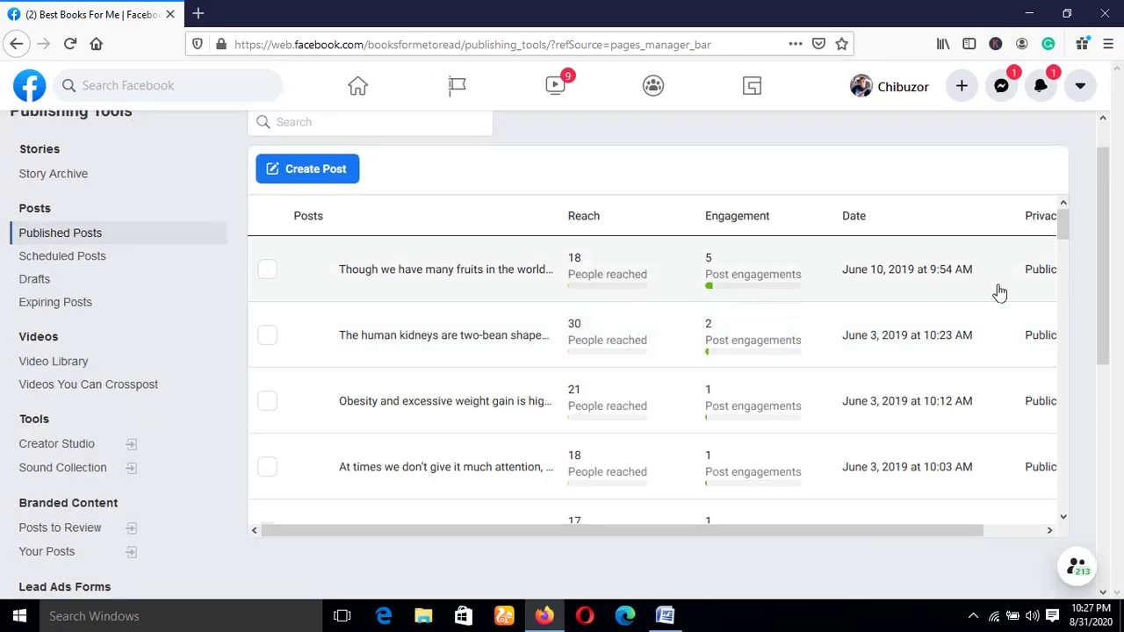
- Tick the human kidneys, fruits, Obesity and At times posts, clearing an accidental text highlight
left_click_drag(1060, 224, 1061, 232)
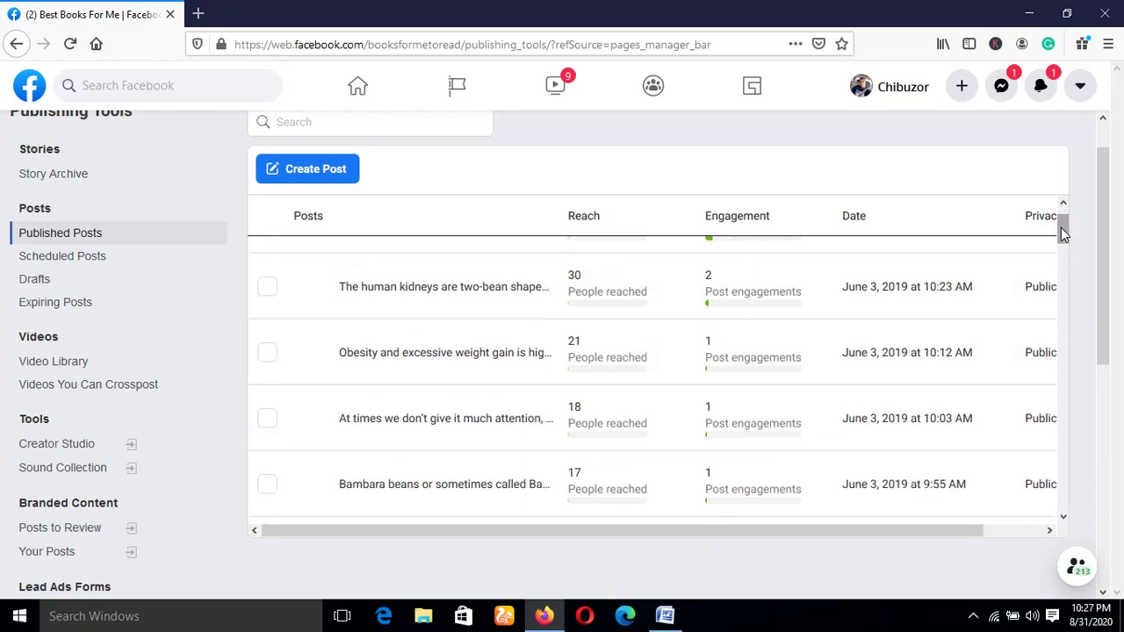
left_click_drag(1062, 227, 1061, 223)
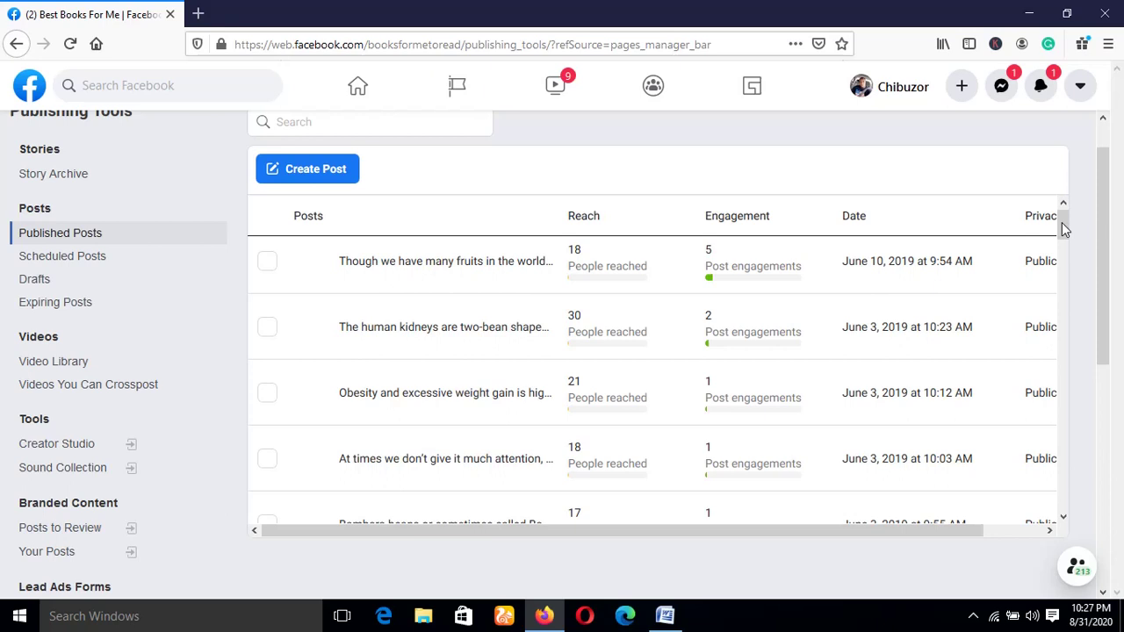
left_click(268, 330)
left_click(269, 271)
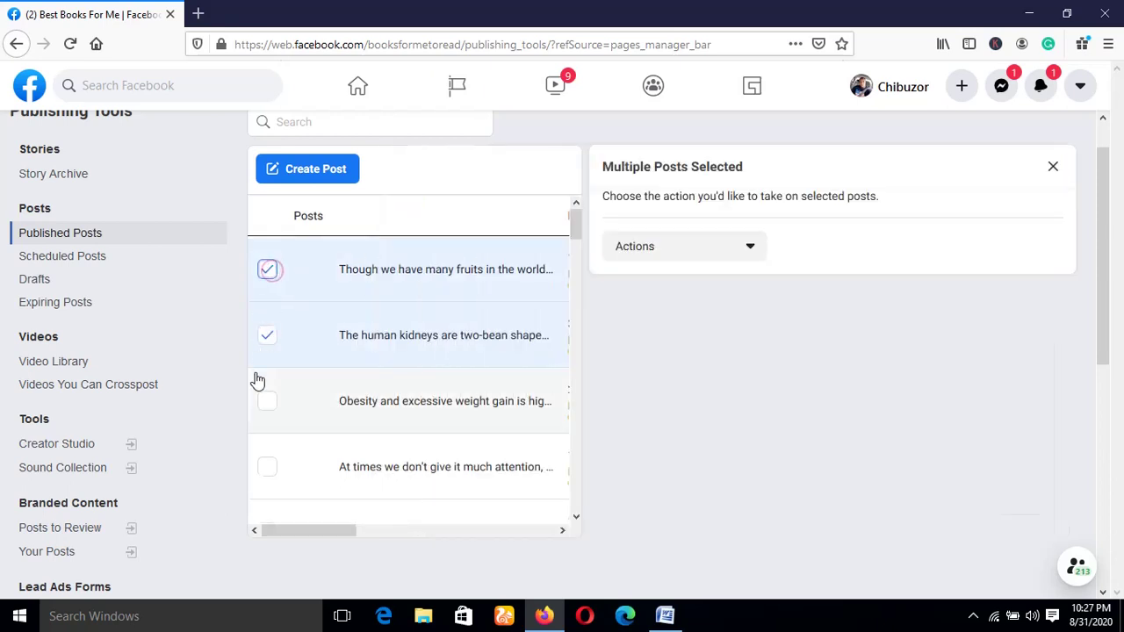
left_click(262, 391)
left_click(266, 444)
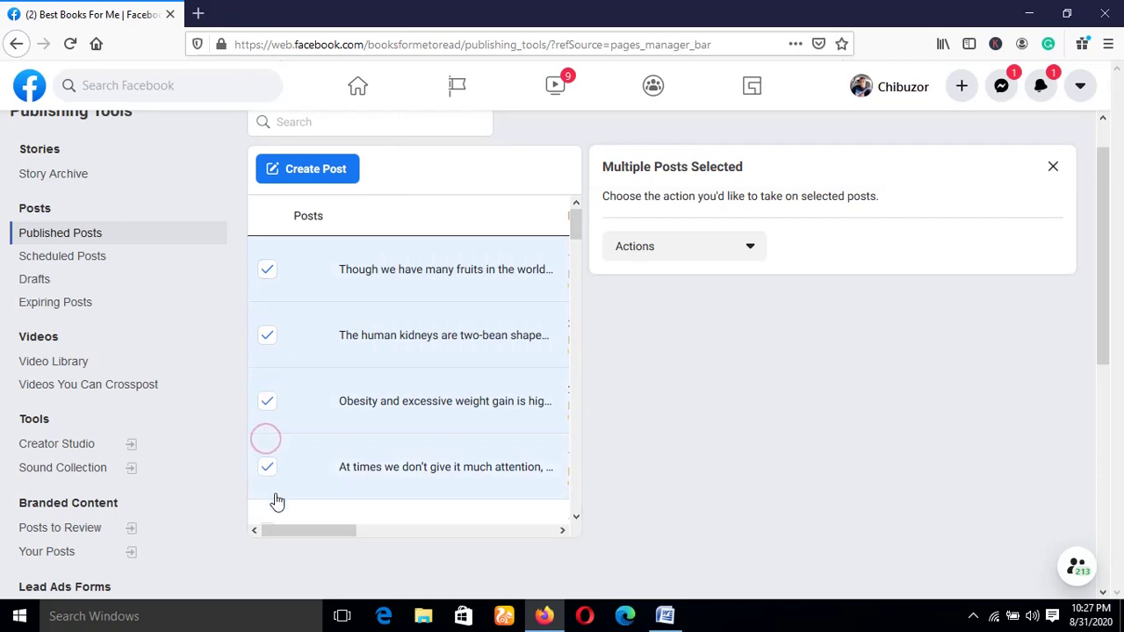
left_click_drag(441, 448, 585, 296)
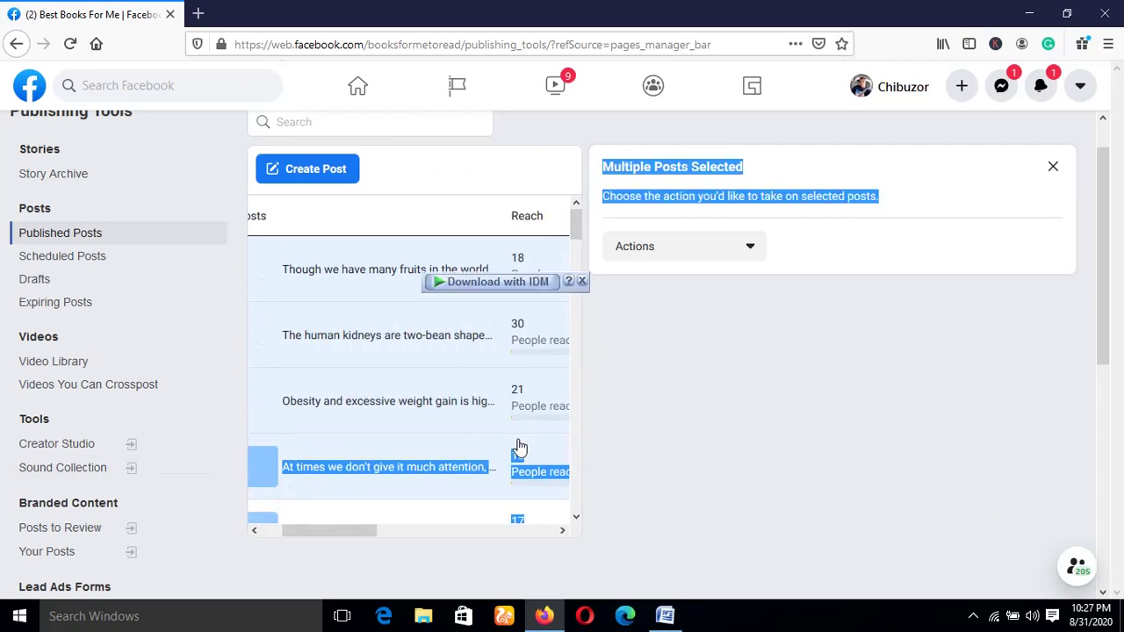
left_click_drag(355, 537, 266, 514)
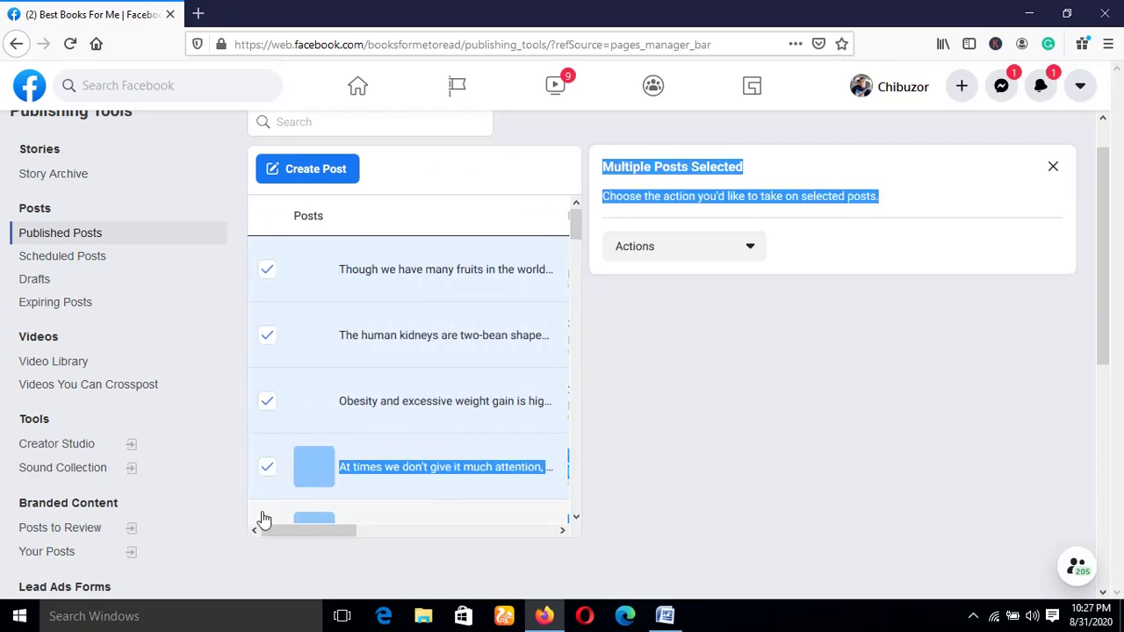
left_click(261, 511)
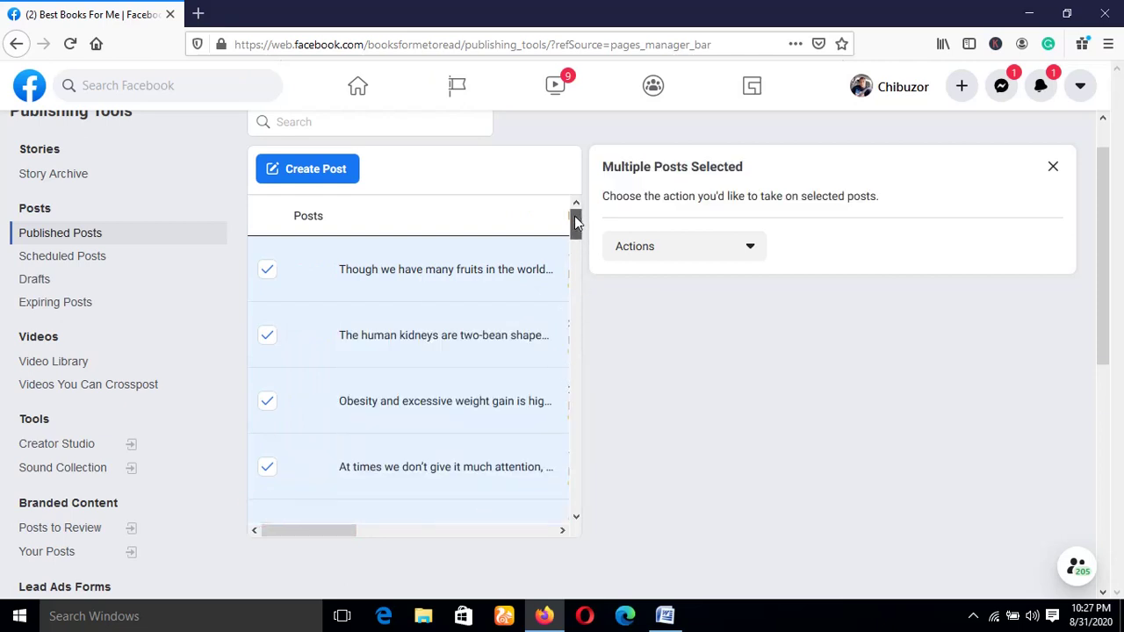
- Tick the next two posts plus the grapes, Pistachios and Gastritis posts
left_click_drag(575, 216, 578, 242)
left_click(268, 406)
left_click(268, 472)
scroll(307, 448, "down", 3)
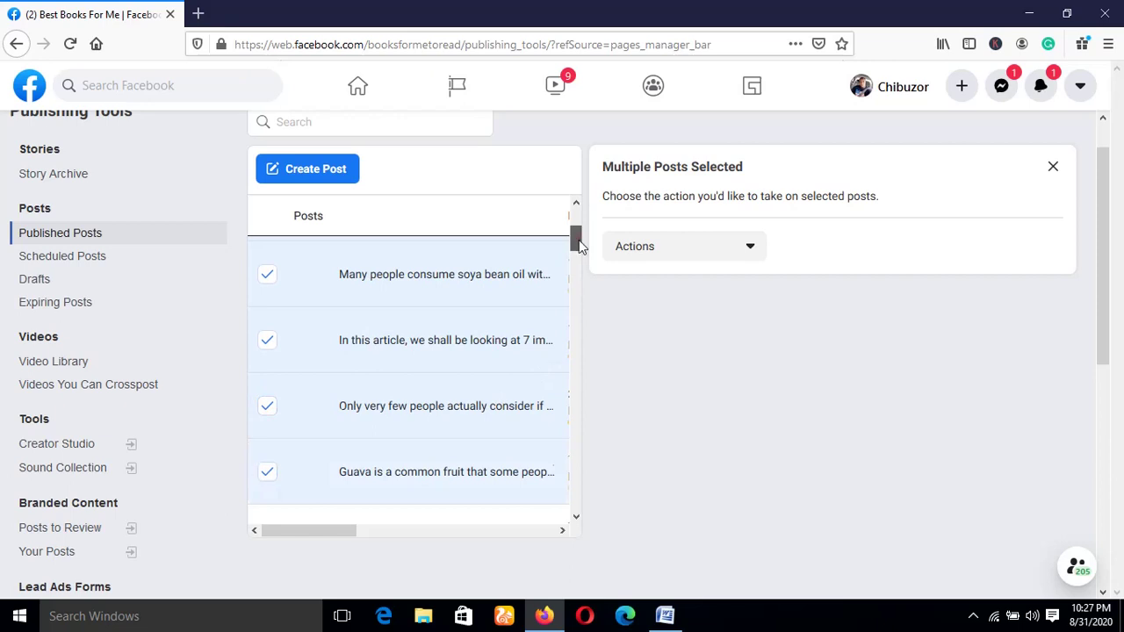
scroll(578, 243, "down", 3)
left_click(266, 343)
left_click(268, 407)
left_click(268, 474)
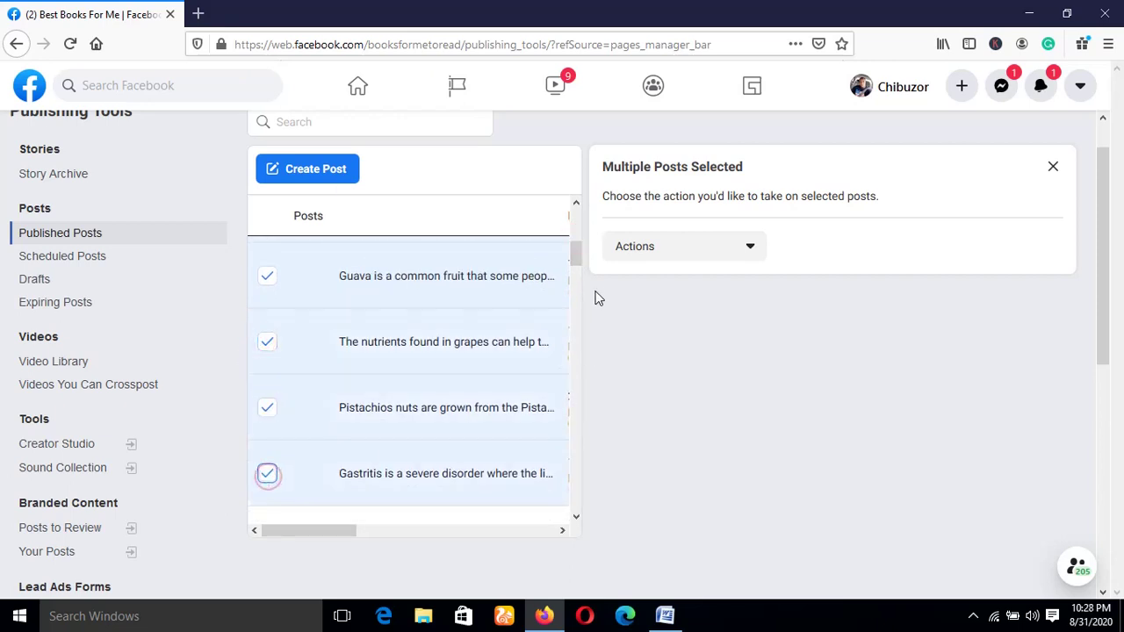
- Tick the Ginger, nose surgery, Bleeding gums, strawberry and Medicare Premiums posts
mouse_move(575, 260)
left_mouse_down()
mouse_move(575, 288)
mouse_move(575, 272)
left_mouse_up()
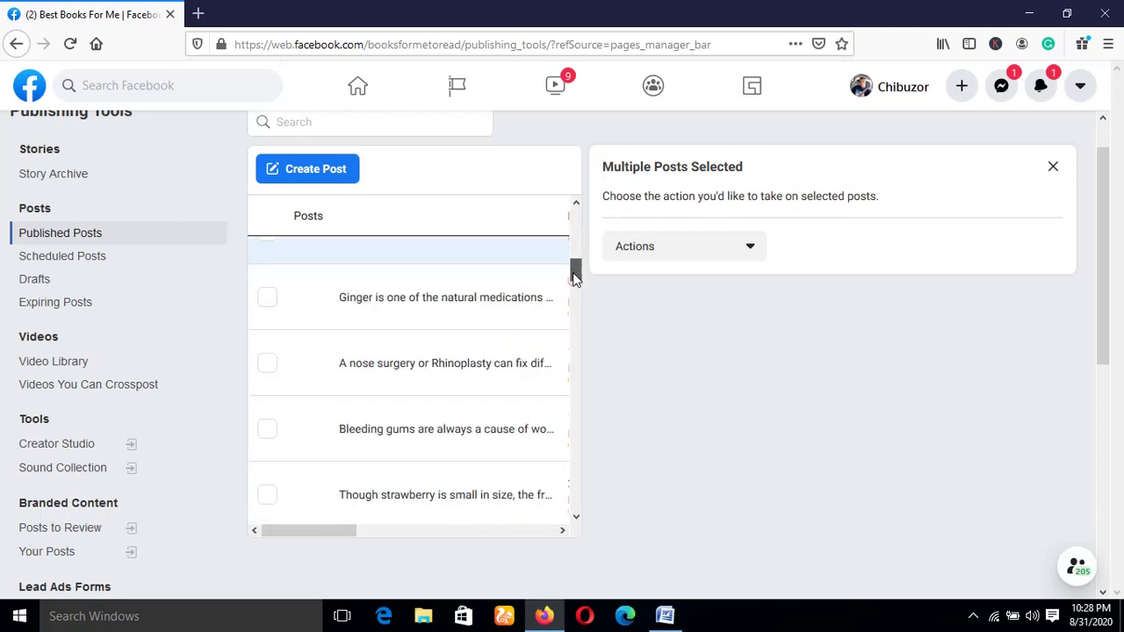
left_click(279, 299)
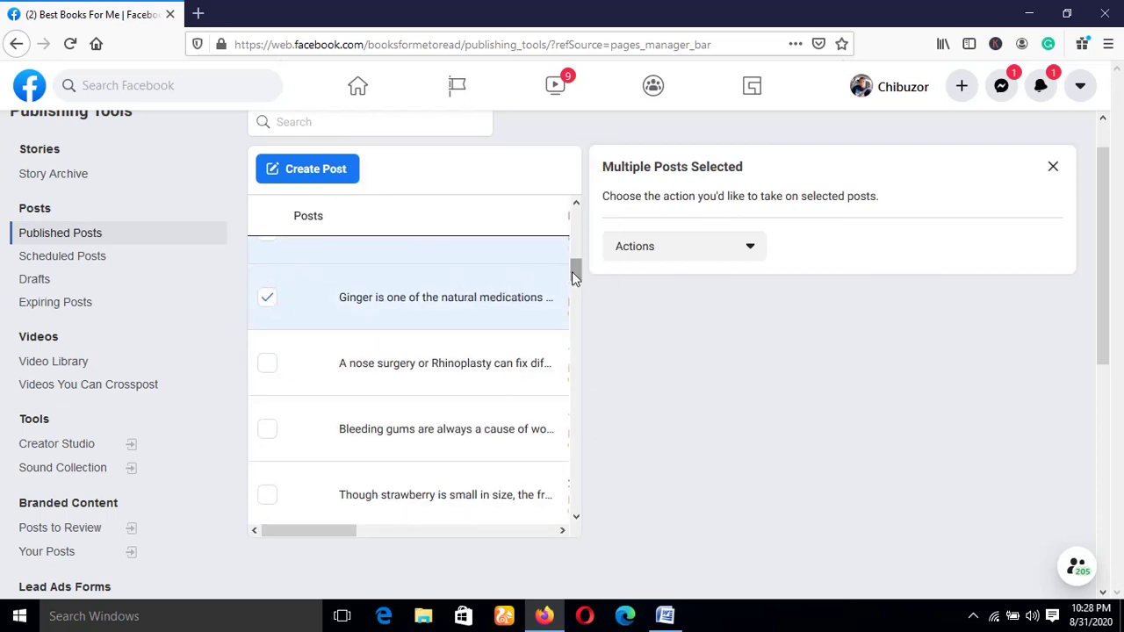
left_click(271, 365)
left_click(269, 434)
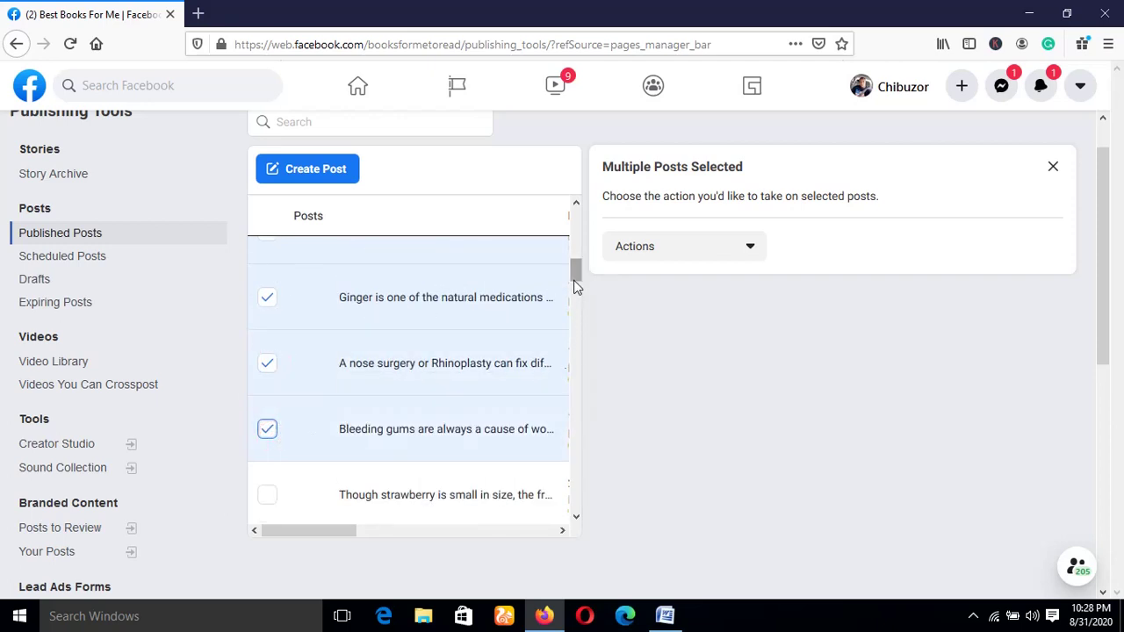
scroll(572, 283, "down", 3)
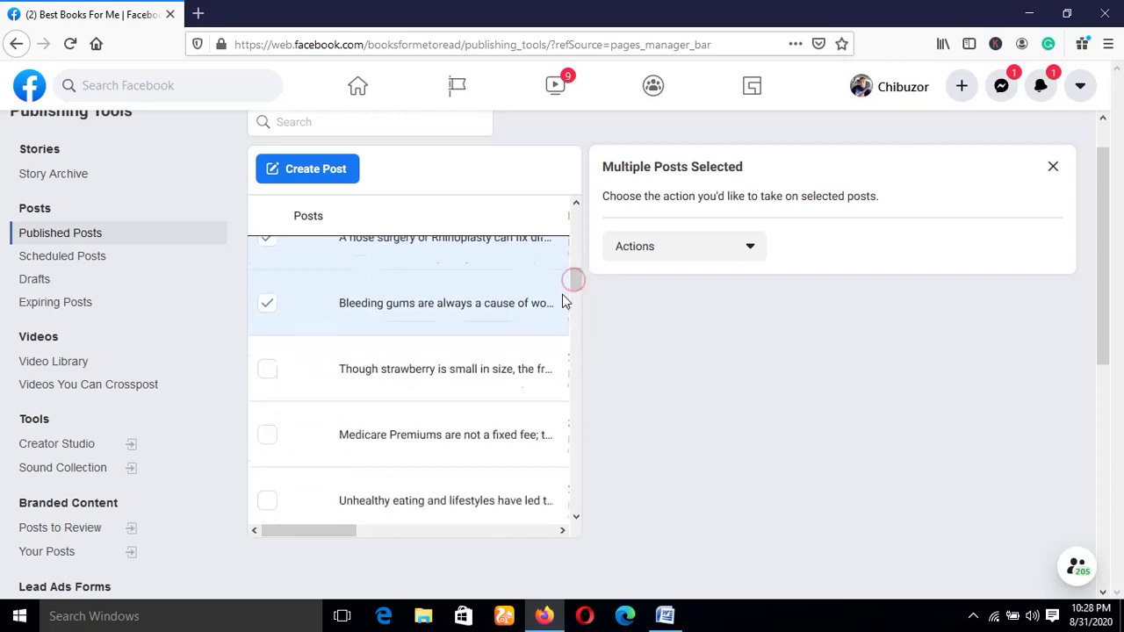
left_click(268, 372)
left_click(268, 434)
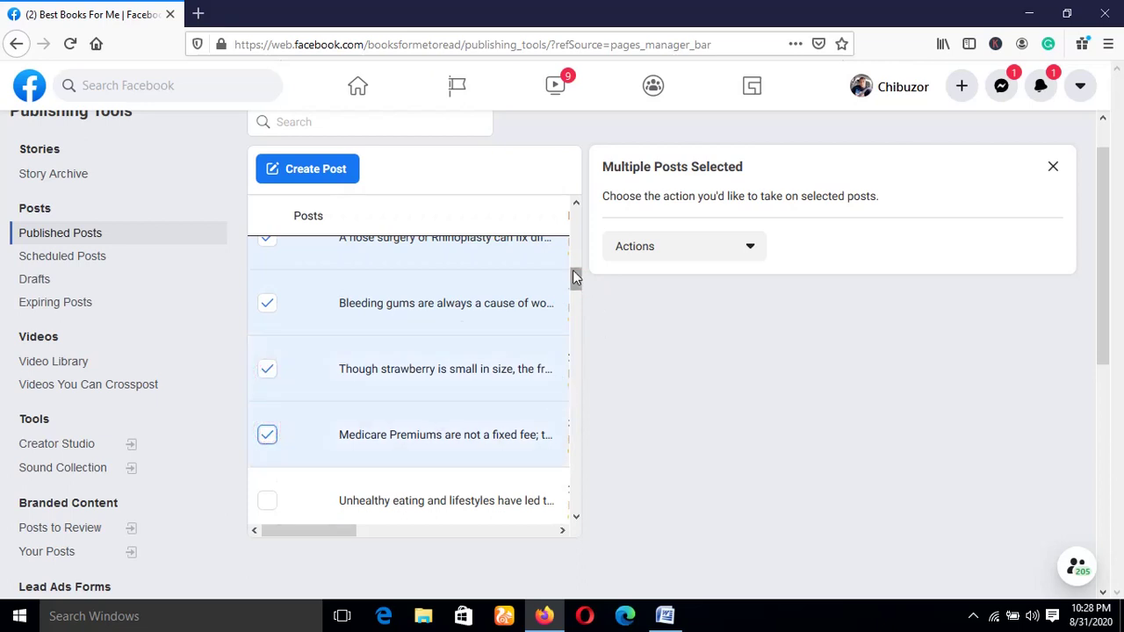
- Tick the Unhealthy eating and Diabetes Skin Problems posts, then choose Delete (17) from Actions
scroll(576, 277, "down", 2)
scroll(575, 277, "down", 2)
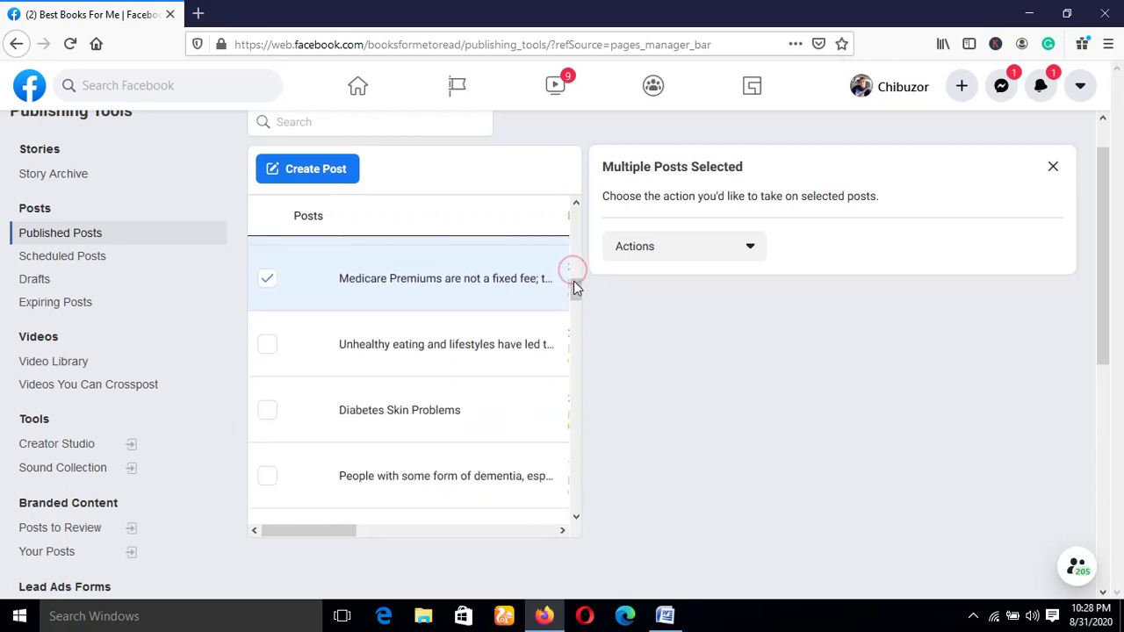
left_click(268, 346)
left_click(267, 409)
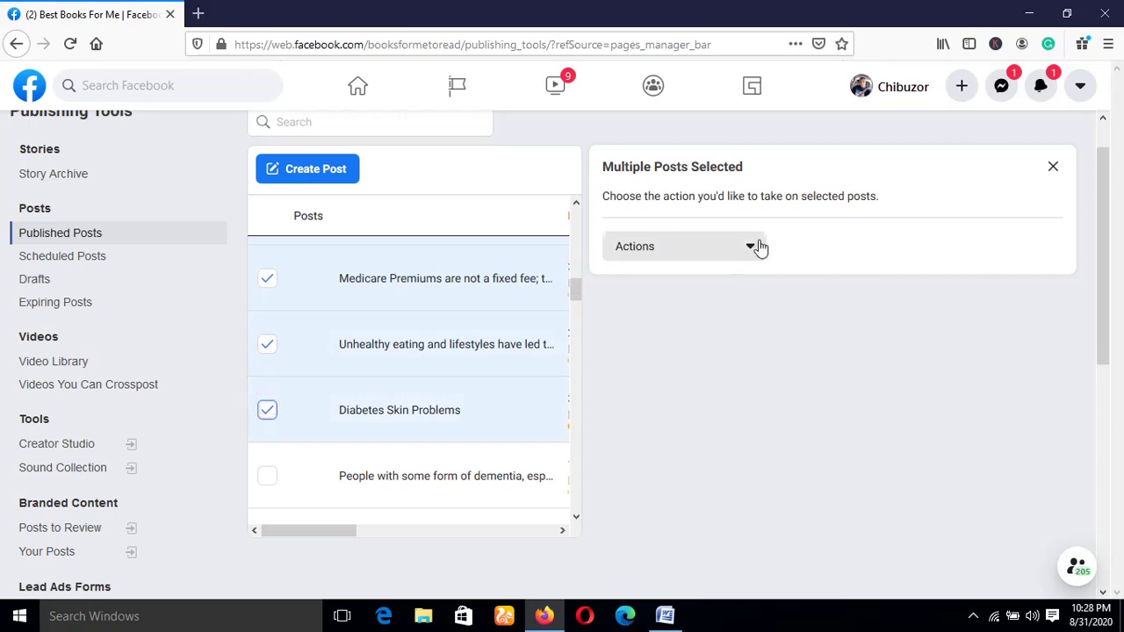
left_click(760, 248)
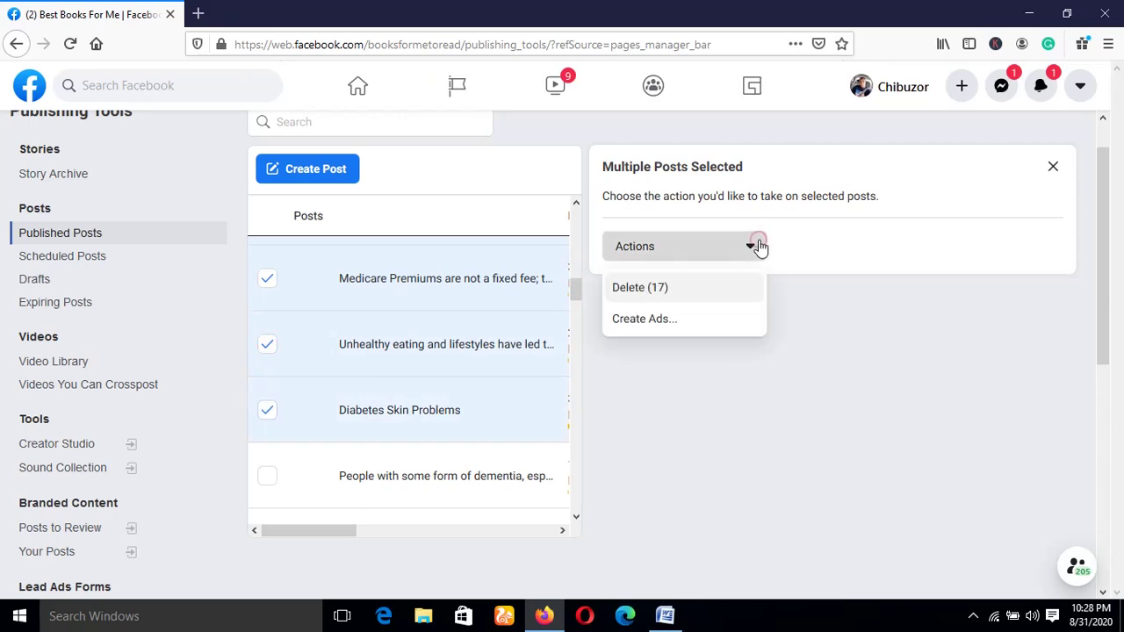
left_click(719, 290)
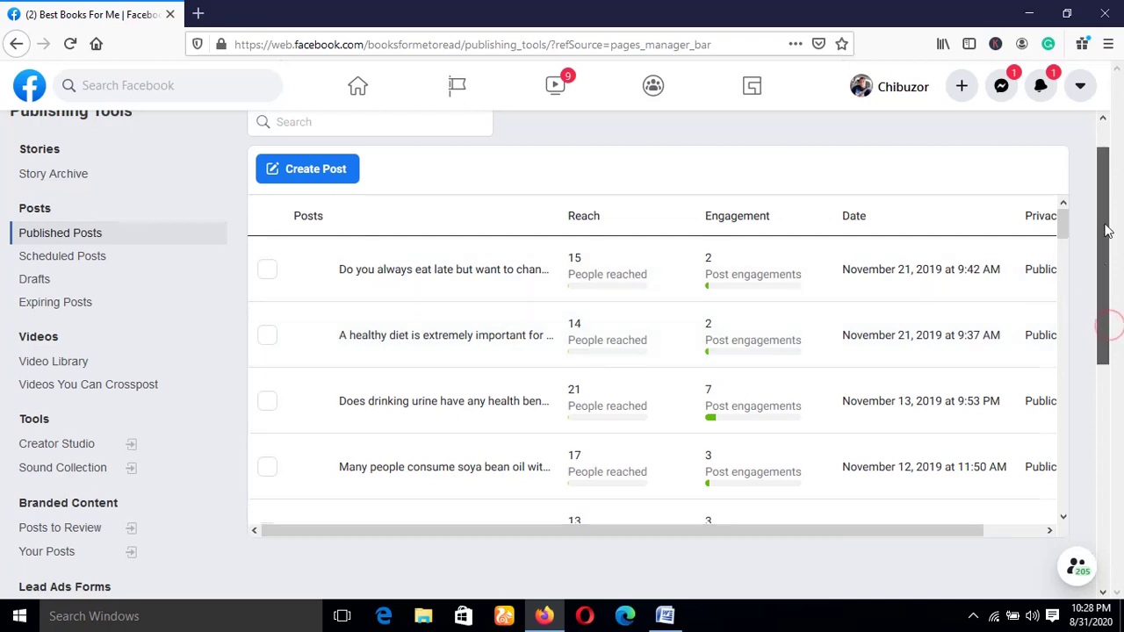
- Scroll back to the top and tick the first four posts, through the soya bean oil post
scroll(1109, 316, "up", 2)
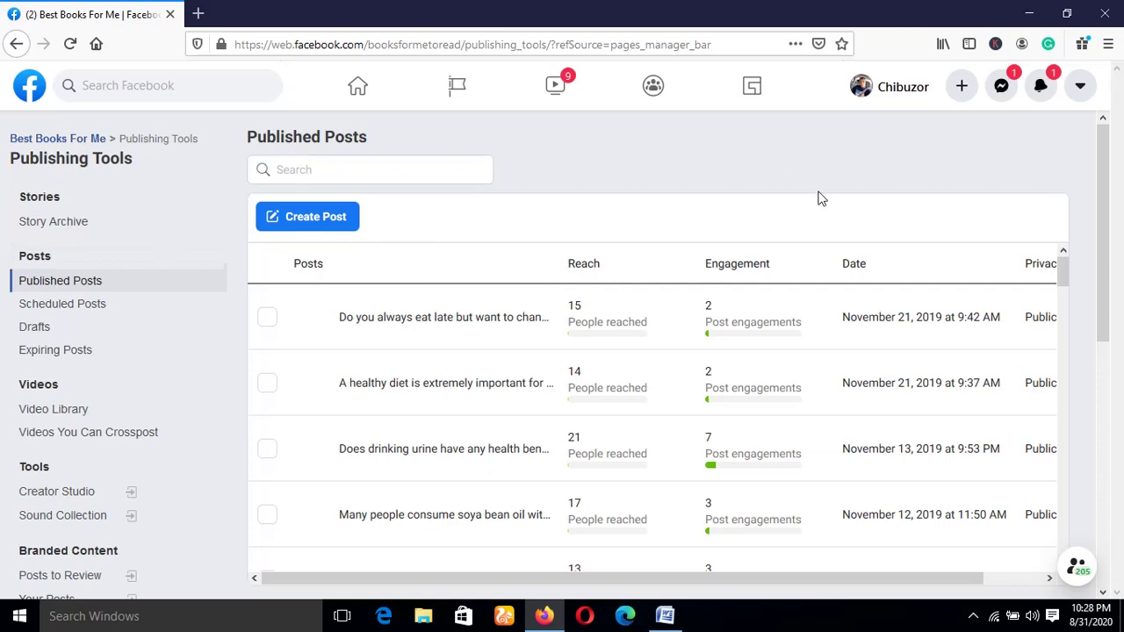
left_click_drag(1068, 277, 1066, 227)
mouse_move(1062, 270)
left_mouse_down()
mouse_move(1063, 298)
mouse_move(1063, 269)
left_mouse_up()
left_click(267, 317)
left_click(267, 383)
left_click(269, 448)
left_click(275, 519)
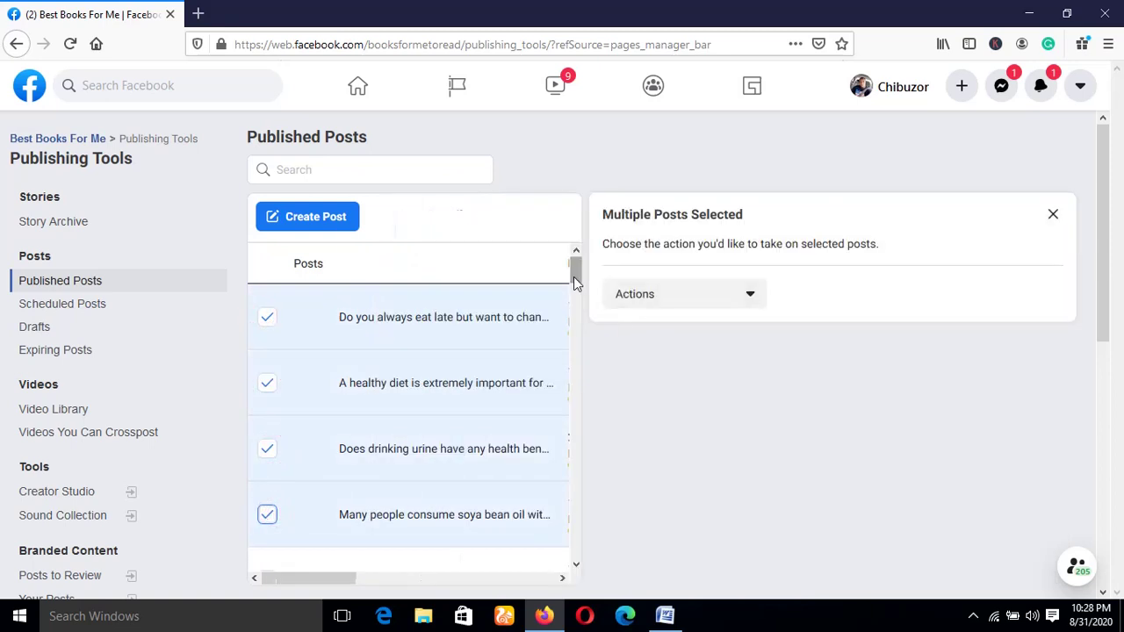
- Tick the article, watermelon seeds, guava and grapes posts, then delete all eight via Actions
left_click_drag(572, 281, 575, 303)
left_click(267, 320)
left_click(269, 386)
left_click(268, 451)
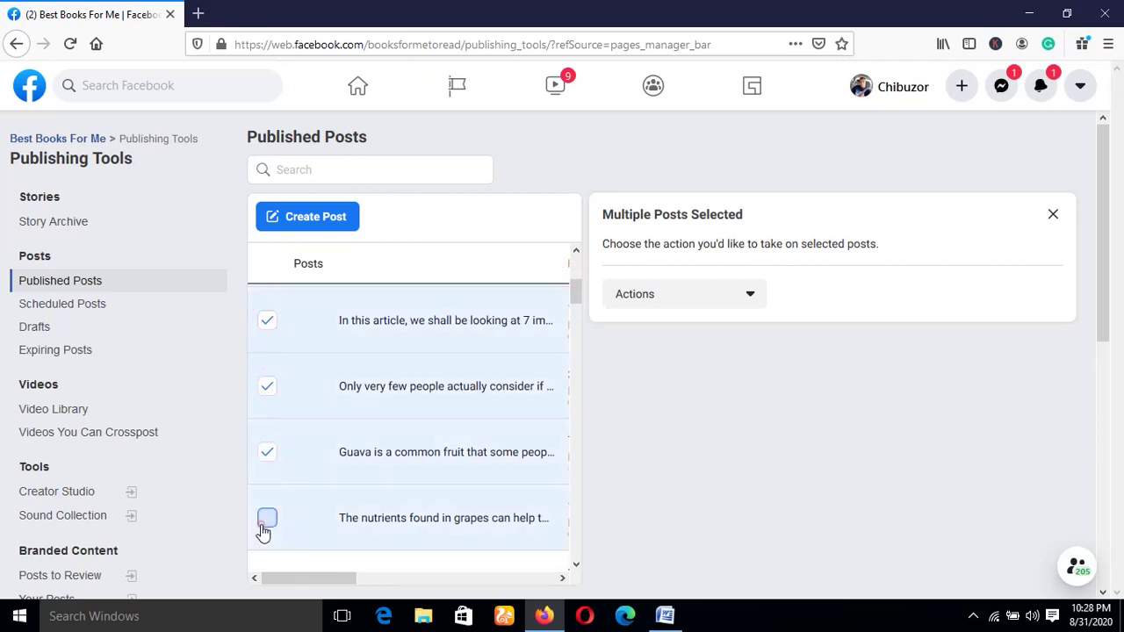
left_click(267, 518)
left_click(736, 300)
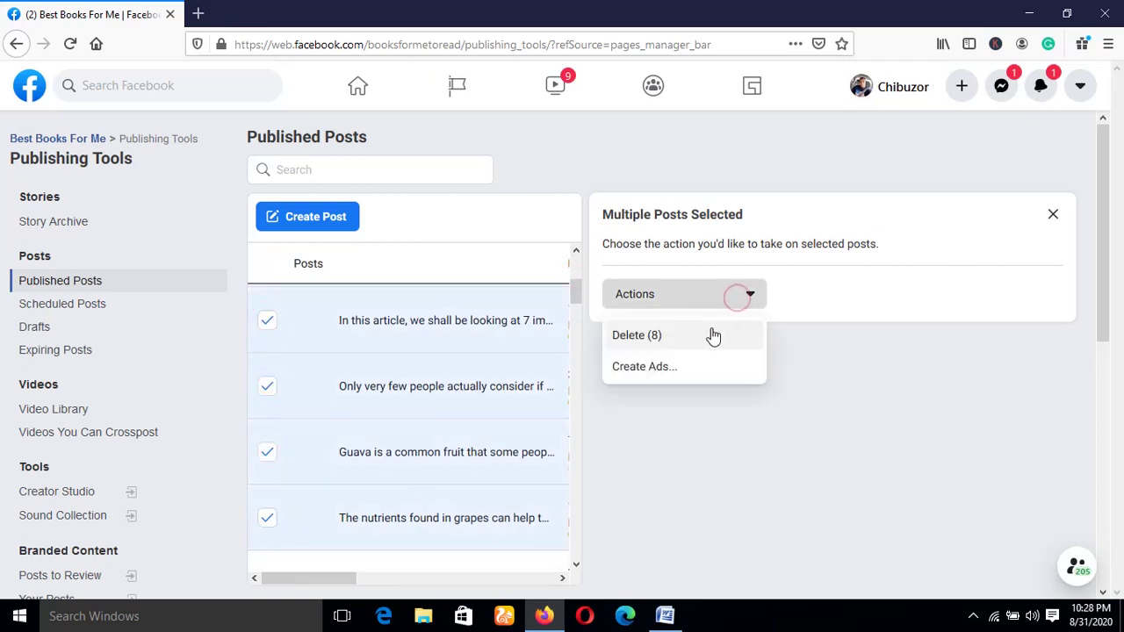
left_click(713, 333)
left_click(748, 324)
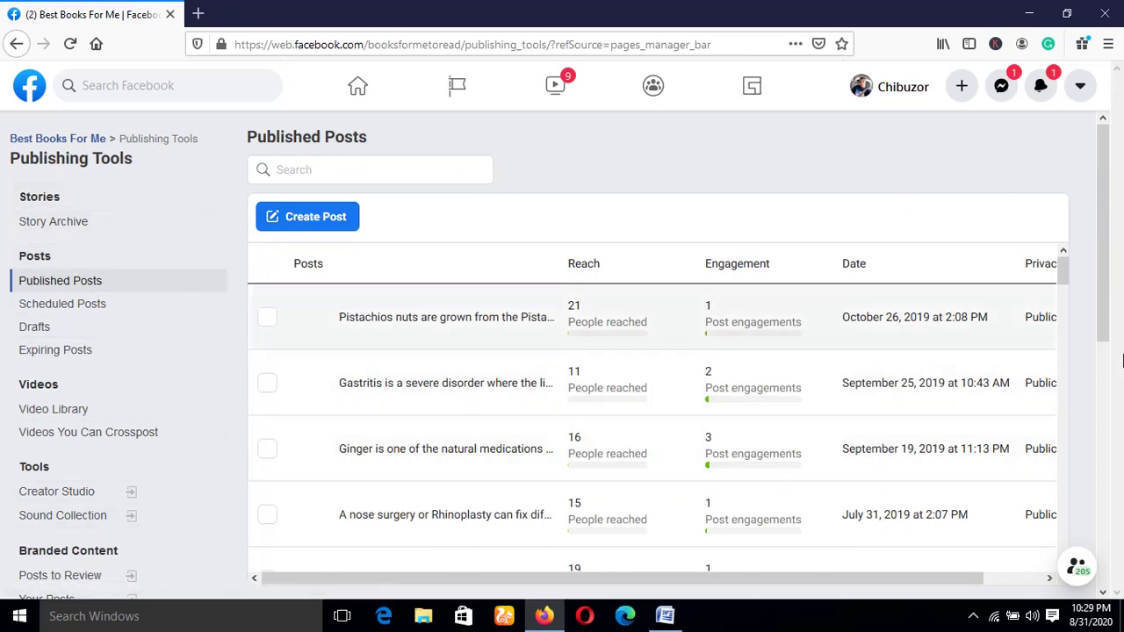
- Return to the Best Books For Me page home and scroll its timeline to the urine post
mouse_move(1109, 297)
left_mouse_down()
mouse_move(1119, 397)
mouse_move(1104, 290)
left_mouse_up()
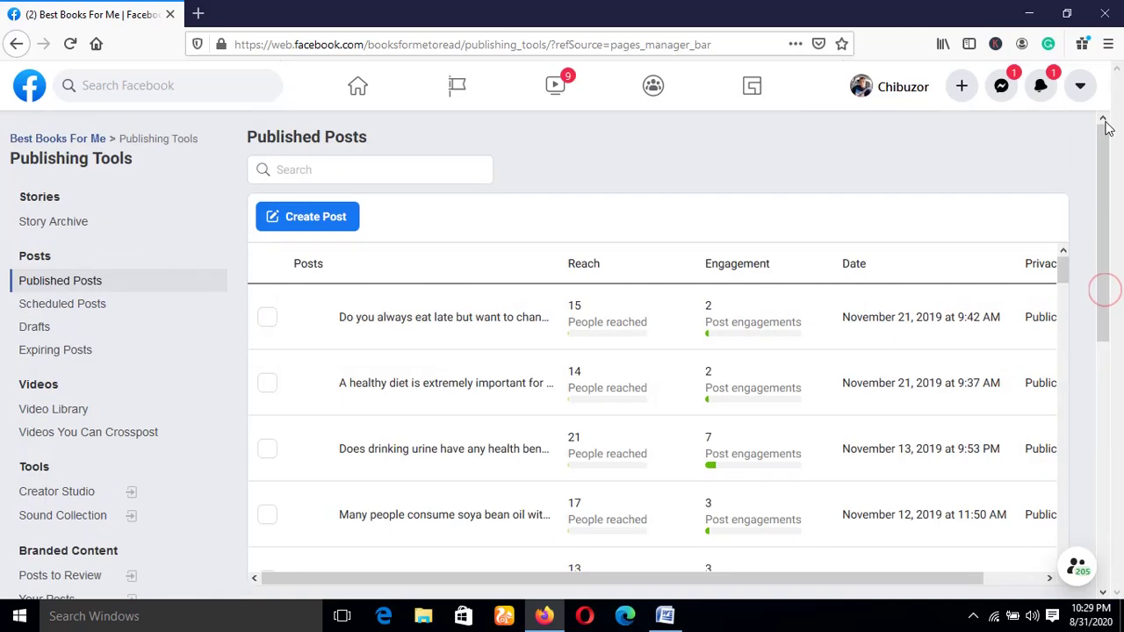
left_click(66, 143)
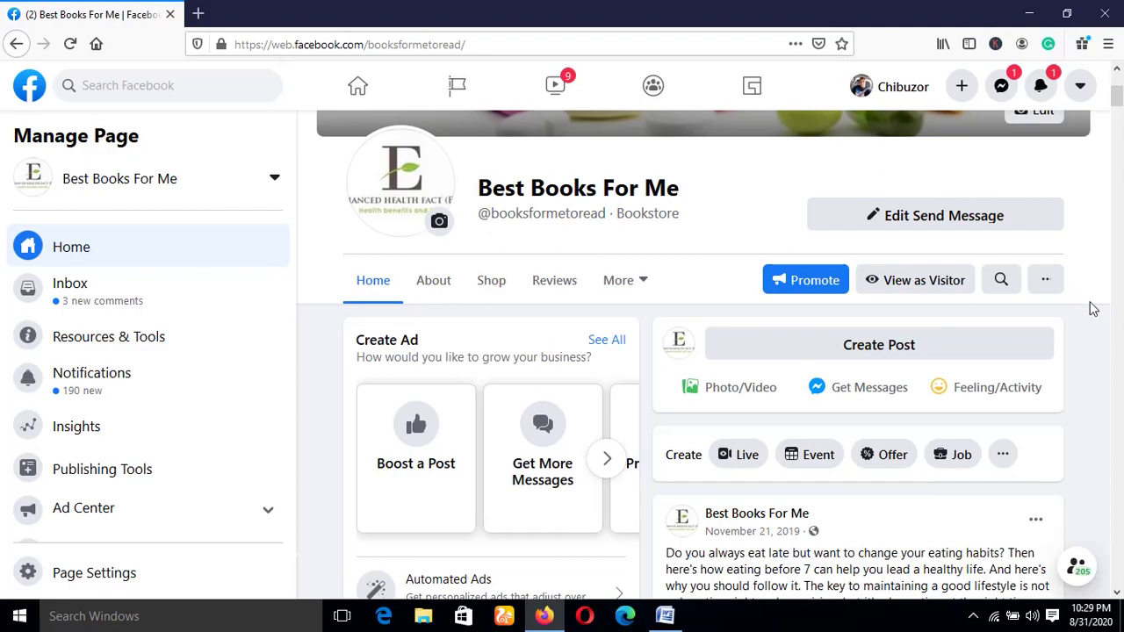
left_click_drag(1118, 101, 1118, 151)
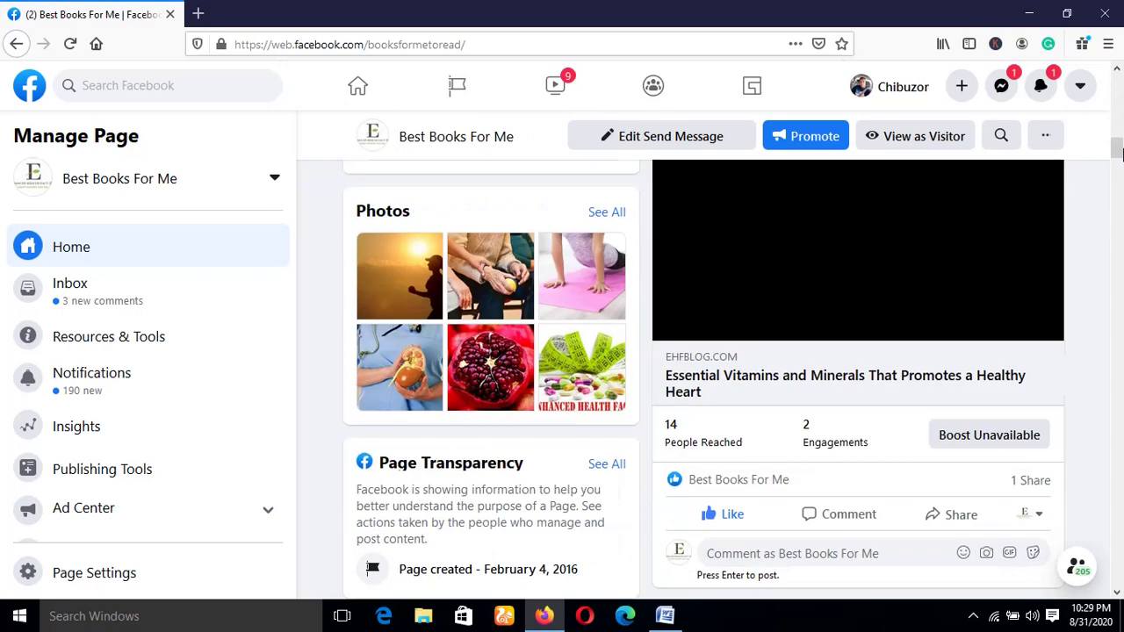
scroll(914, 261, "down", 5)
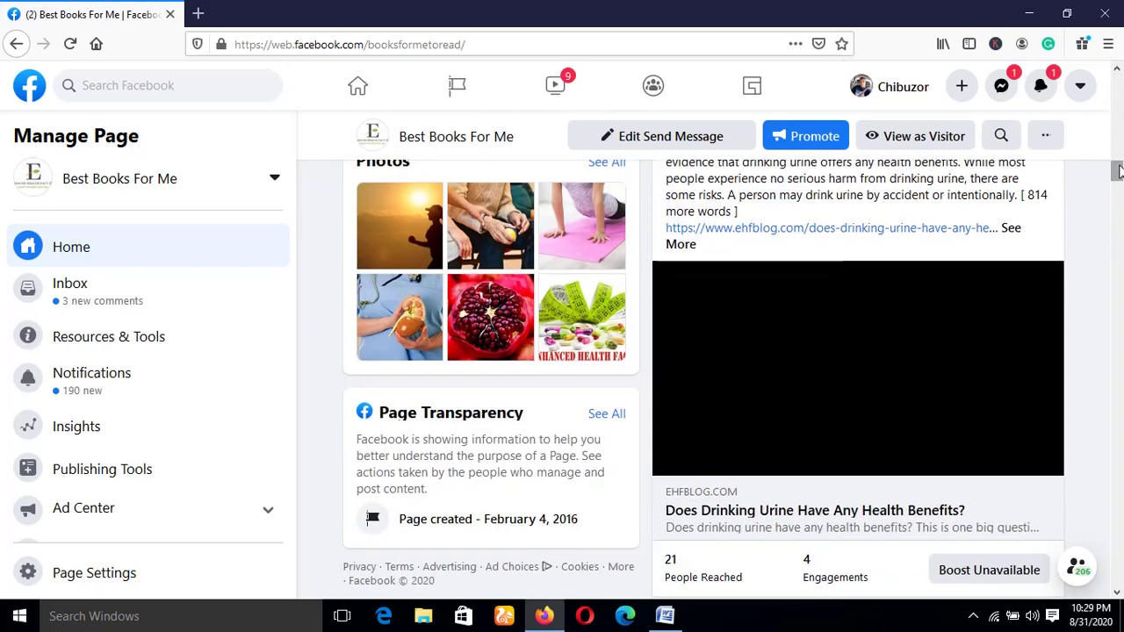
left_click_drag(1118, 171, 1118, 246)
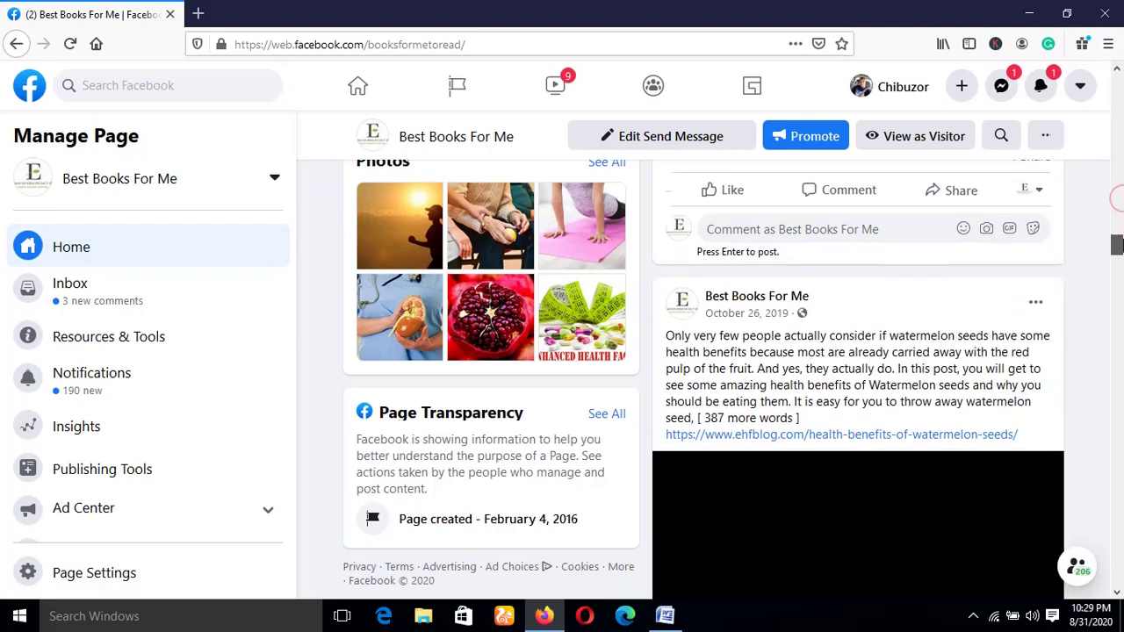
left_click_drag(1118, 246, 1118, 299)
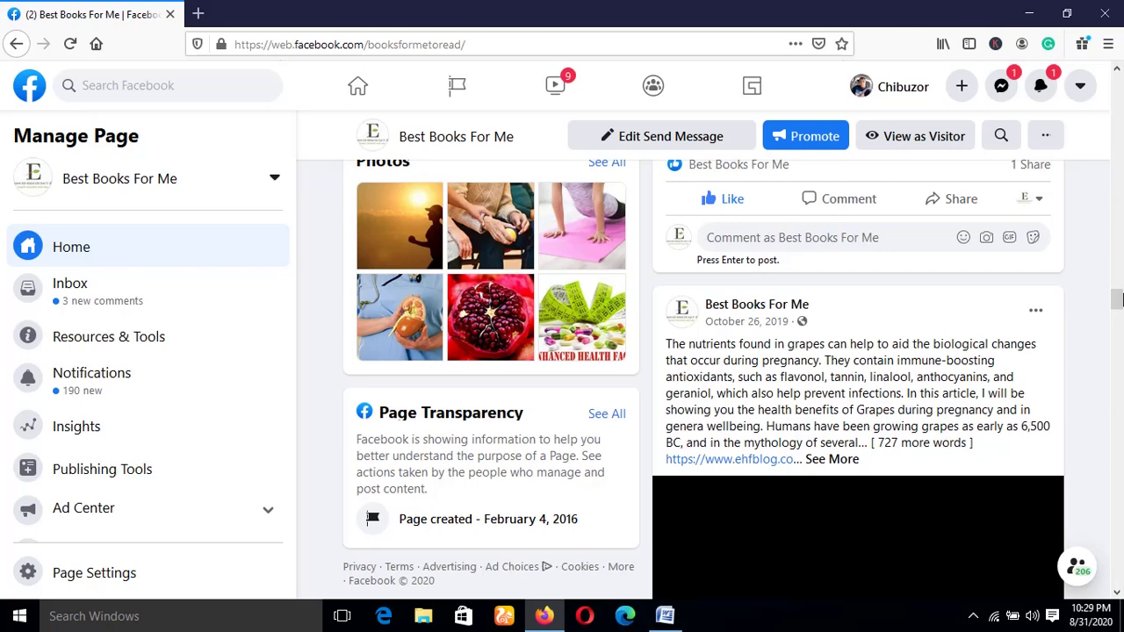
left_click_drag(1118, 299, 1118, 275)
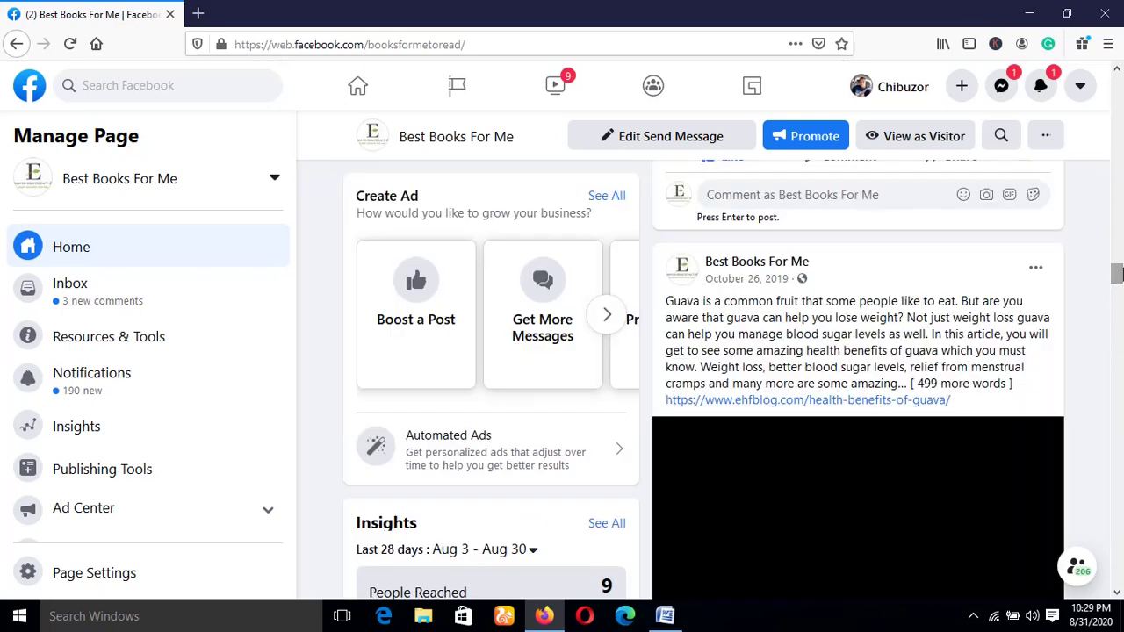
left_click_drag(1118, 274, 1120, 262)
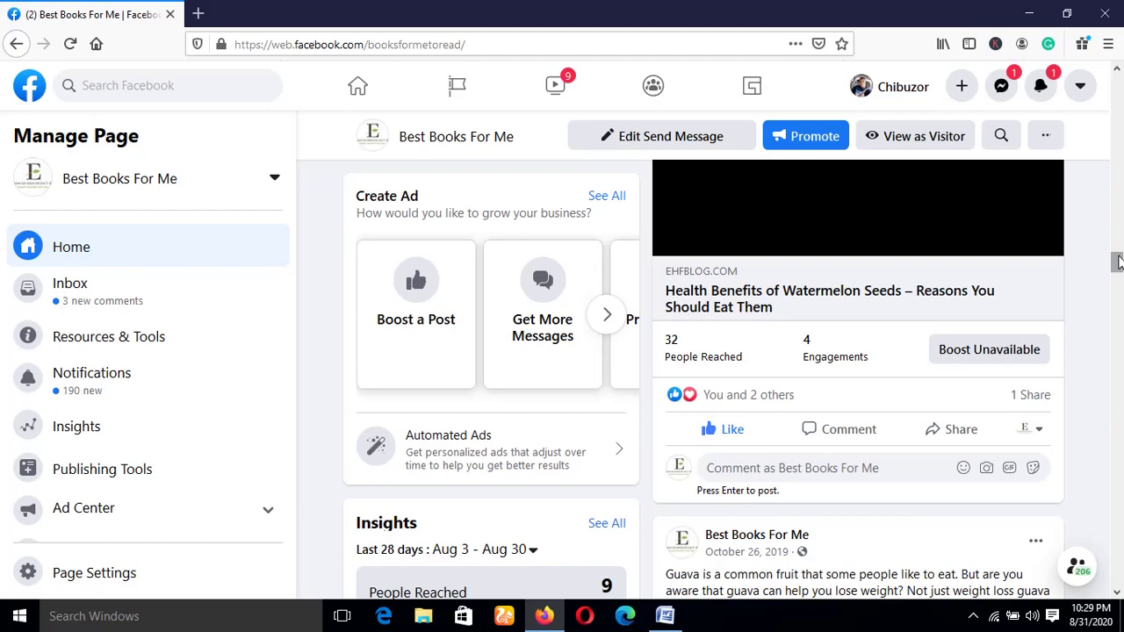
mouse_move(1118, 263)
left_mouse_down()
mouse_move(1118, 146)
mouse_move(1118, 167)
left_mouse_up()
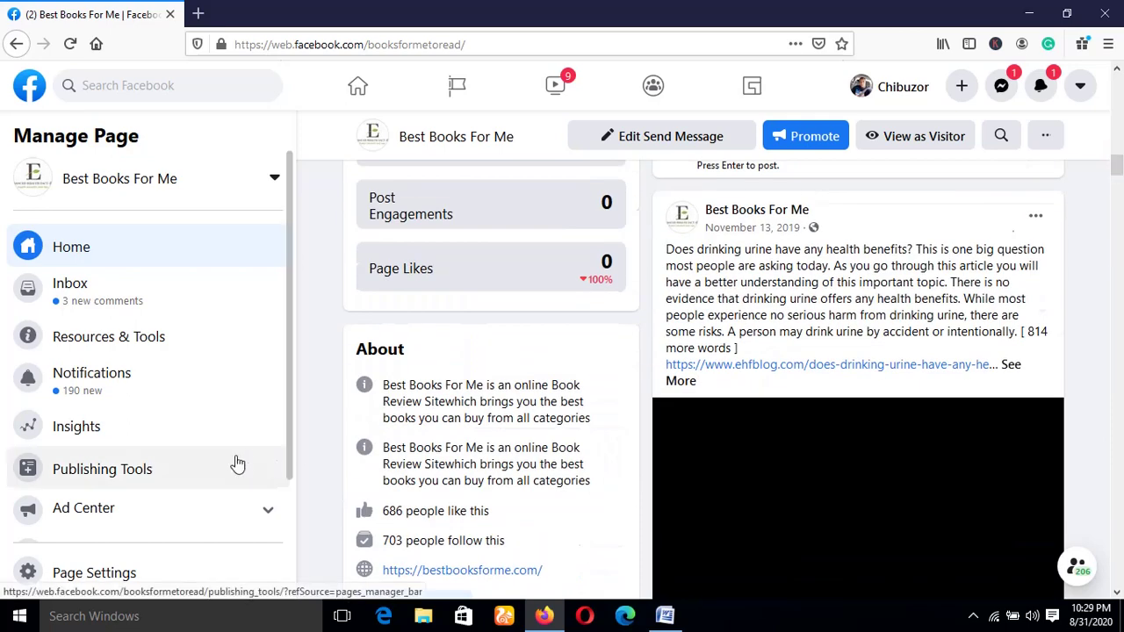
- Permanently delete the cashew, Nigerian local rice, exercising and sleep tips posts from Published Posts
left_click(143, 482)
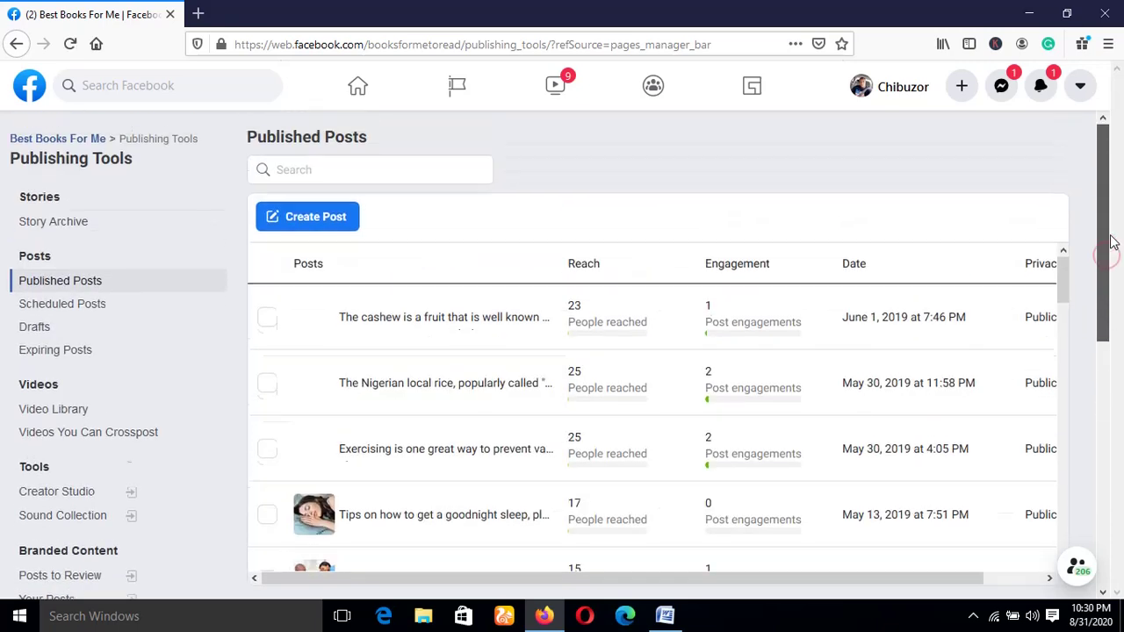
left_click(268, 318)
left_click(268, 383)
left_click(267, 449)
left_click(267, 515)
left_click(728, 295)
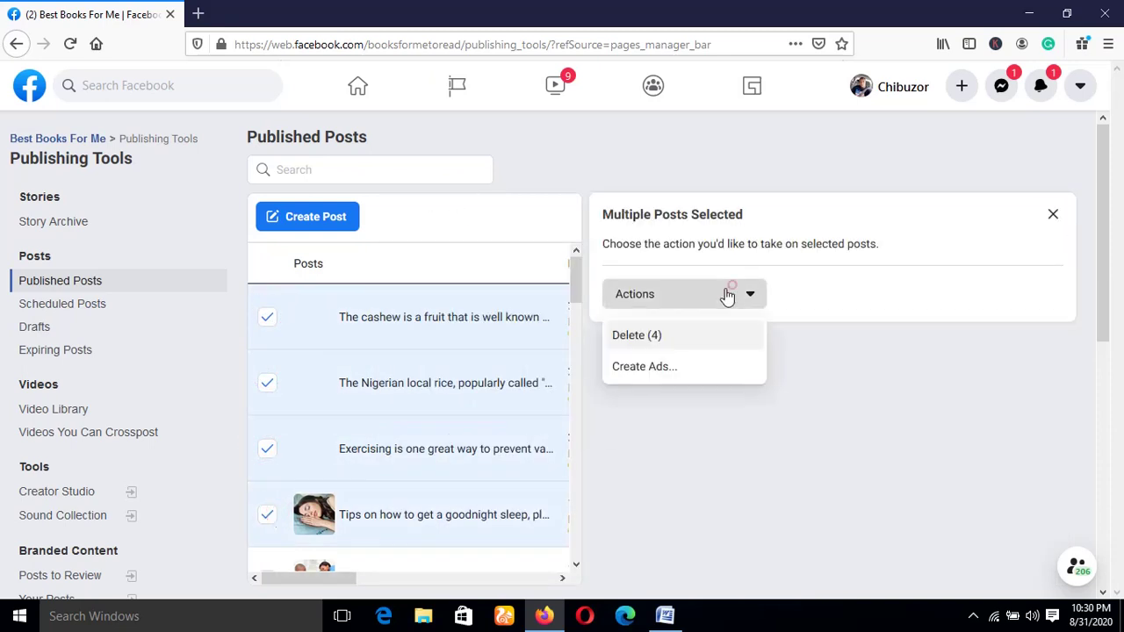
left_click(708, 341)
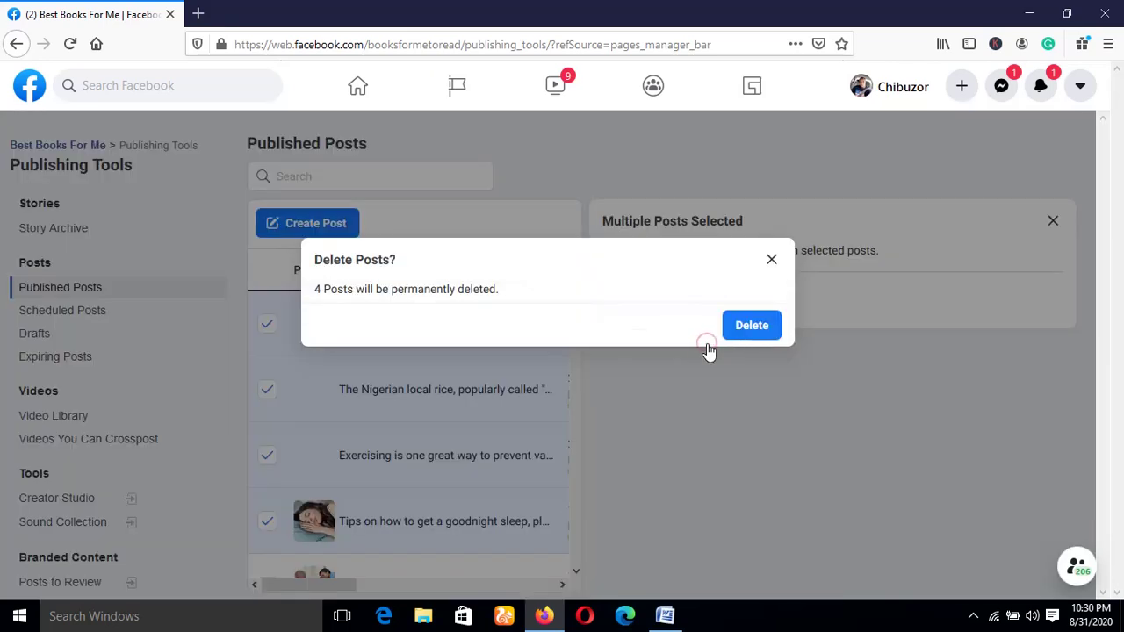
left_click(754, 331)
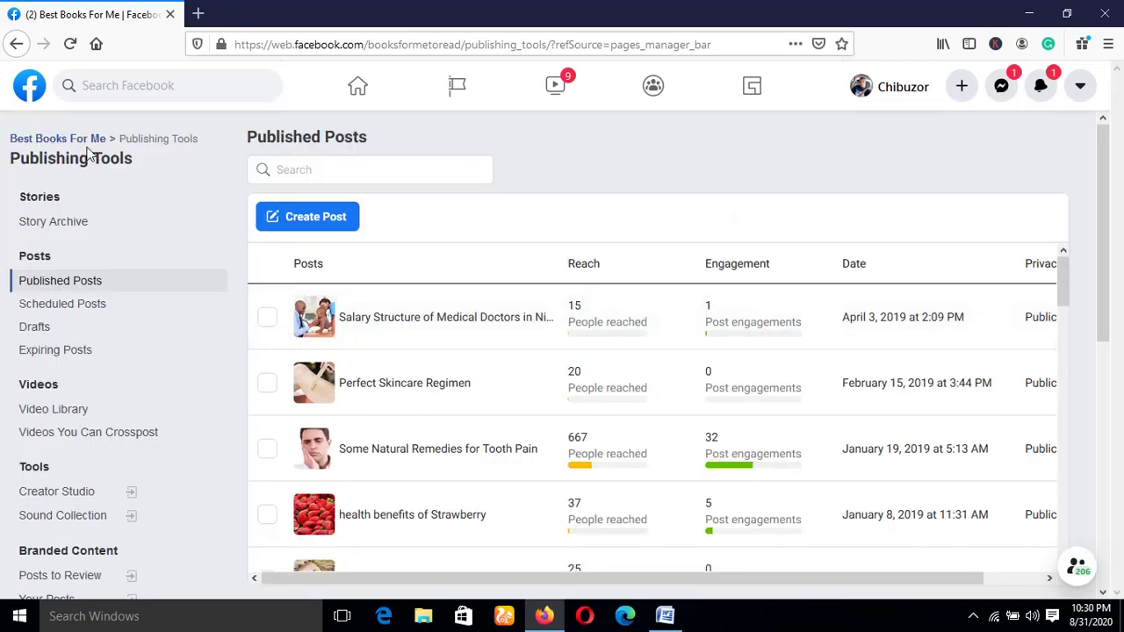
- Go from the Best Books For Me page home to the personal profile timeline and browse it
left_click(44, 138)
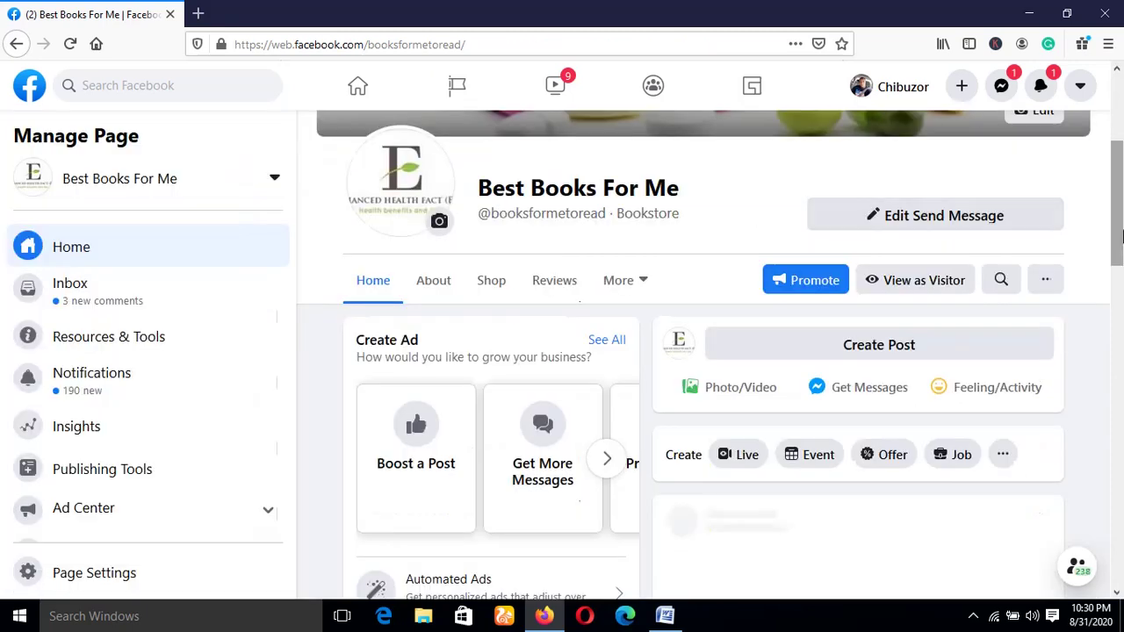
left_click(896, 88)
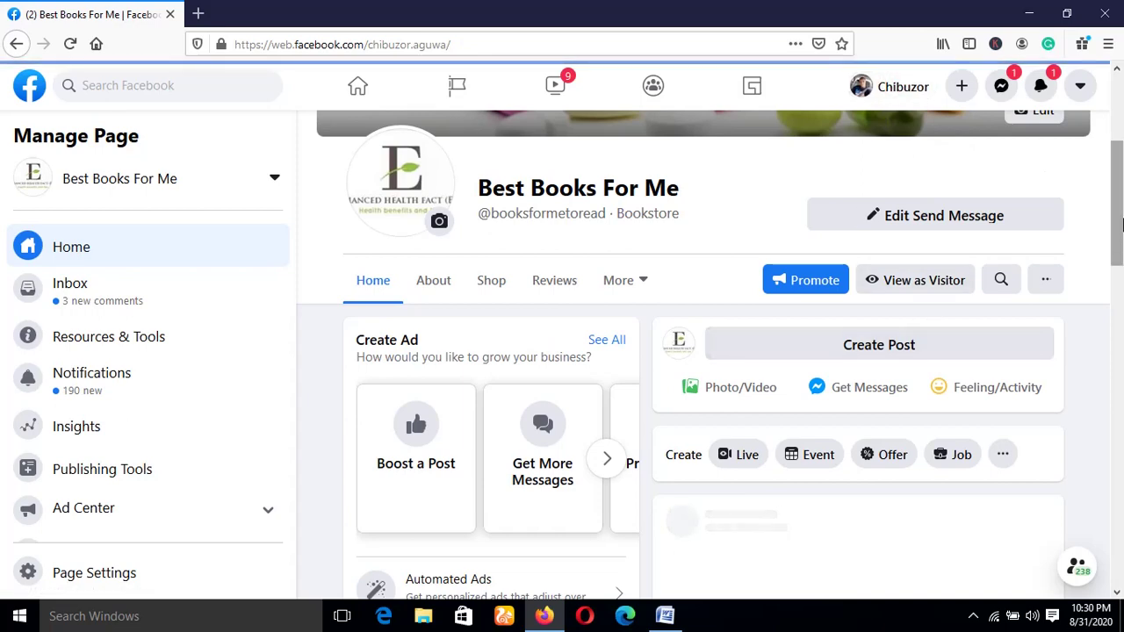
left_click_drag(1120, 217, 1121, 125)
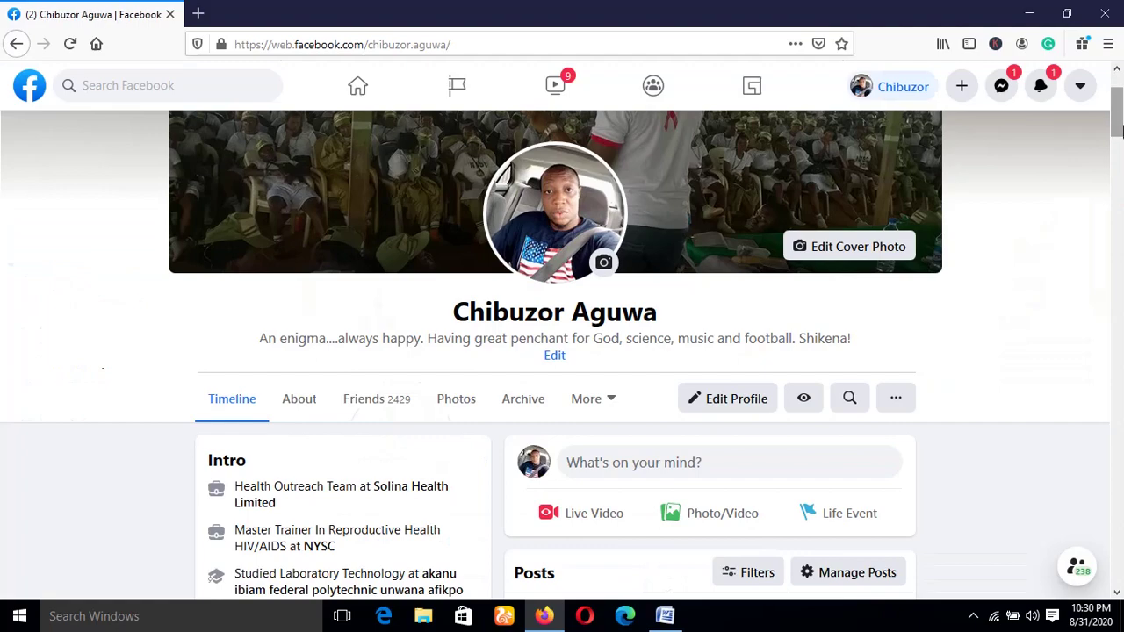
scroll(1121, 130, "down", 3)
scroll(1121, 130, "up", 3)
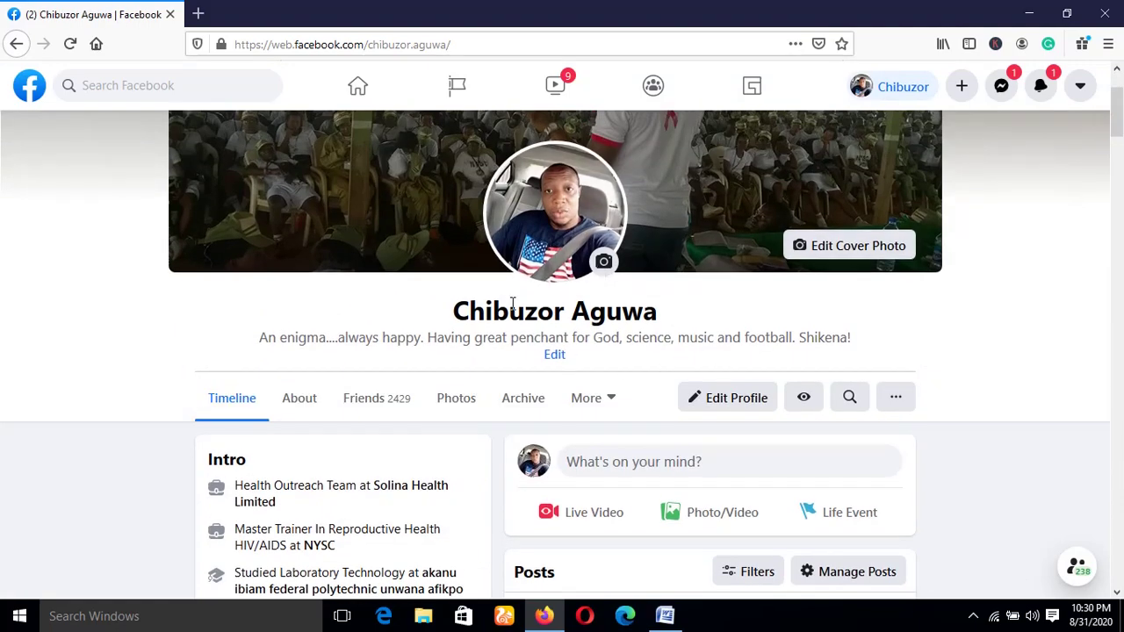
mouse_move(1119, 106)
left_mouse_down()
mouse_move(1121, 155)
mouse_move(1120, 84)
left_mouse_up()
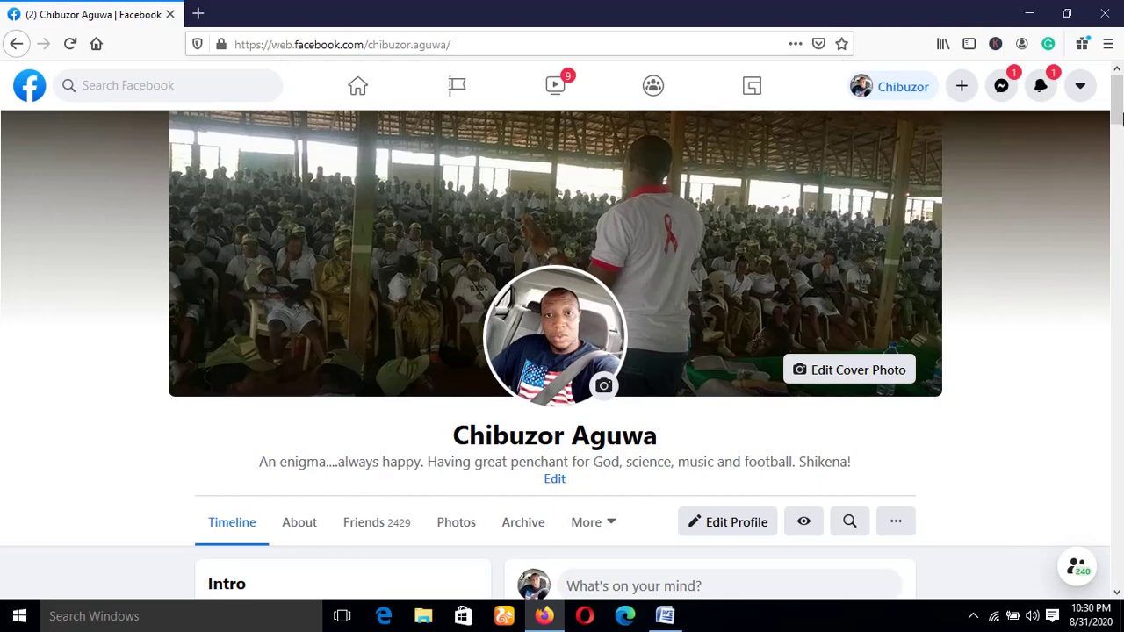
scroll(1121, 120, "down", 4)
scroll(1121, 102, "up", 4)
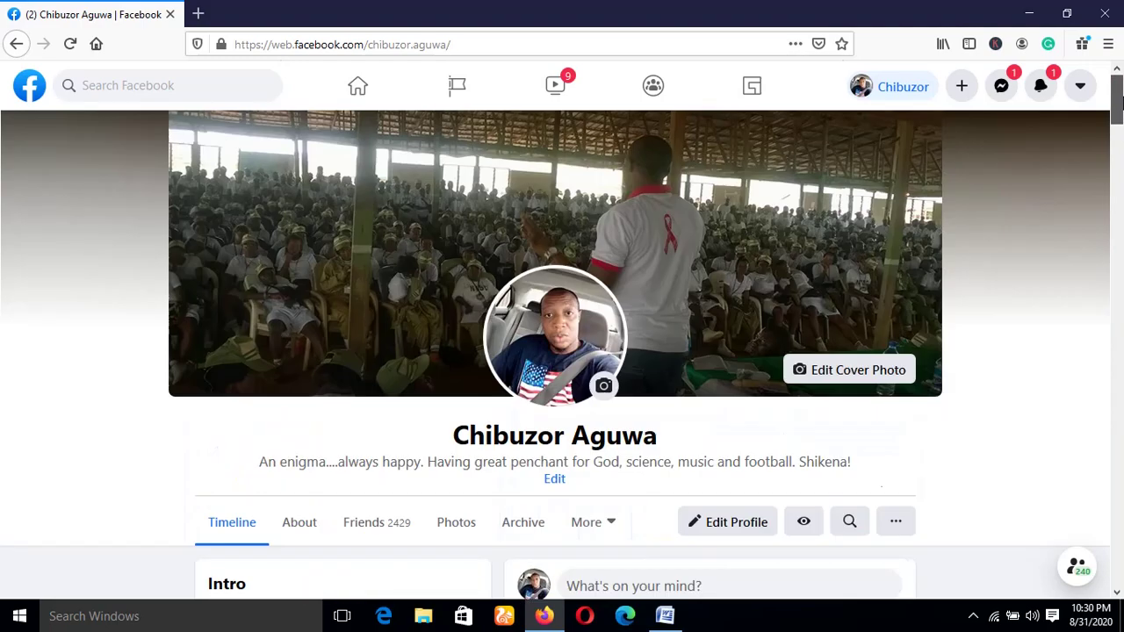